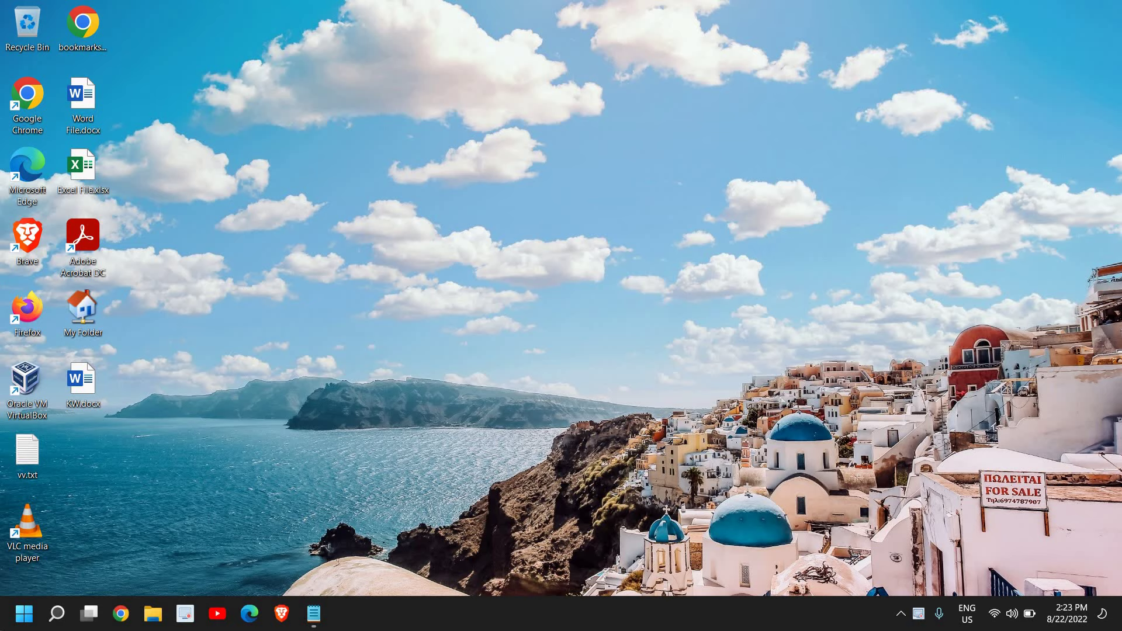
# - Go to System > Display in Settings from the Win+X menu and expand Multiple displays
pyautogui.rightClick(24, 614)
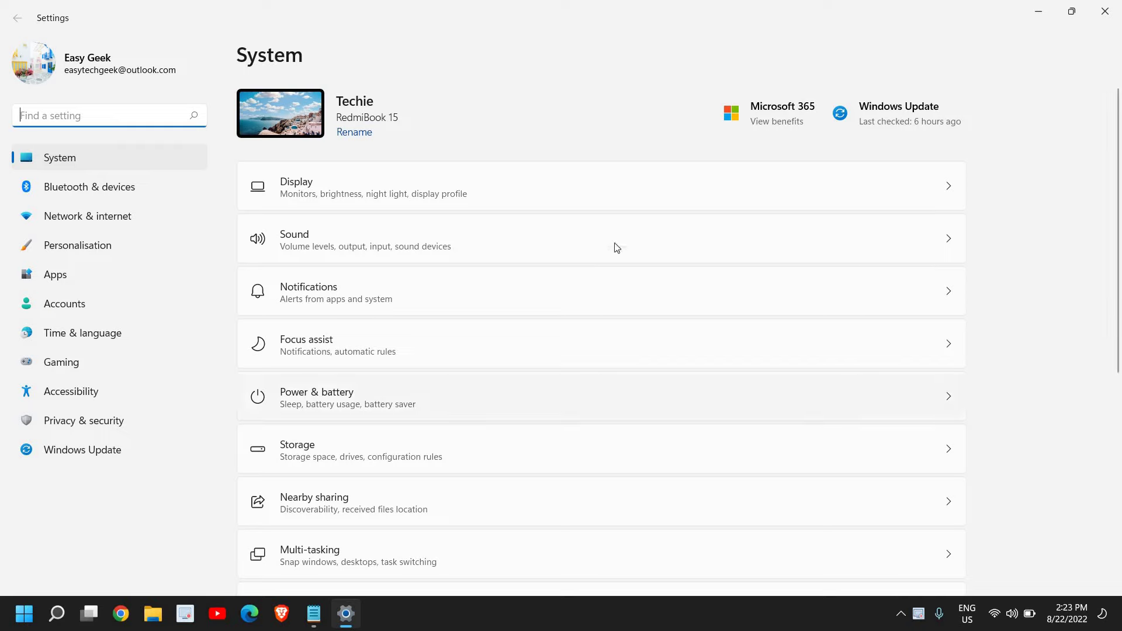
pyautogui.click(54, 173)
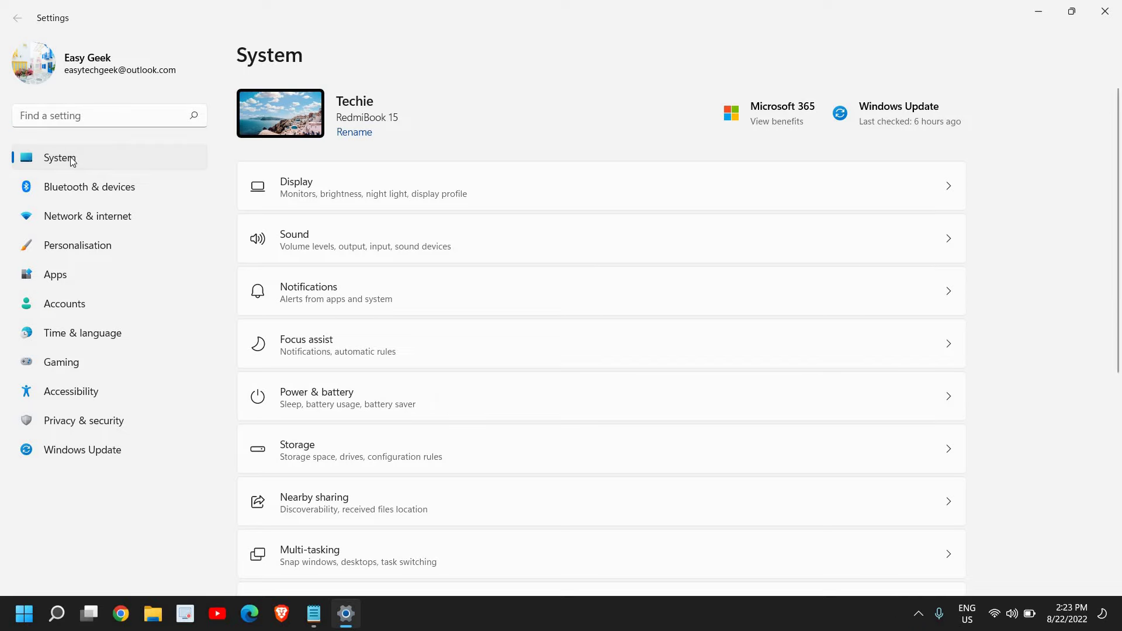
pyautogui.press('super')
pyautogui.press('super')
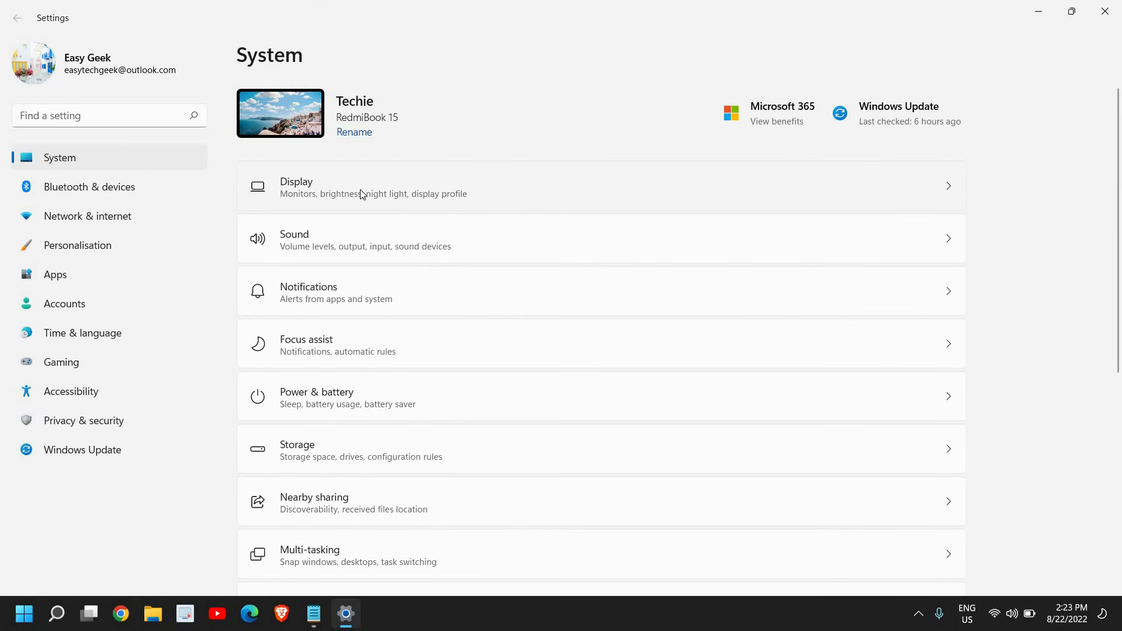
pyautogui.click(361, 191)
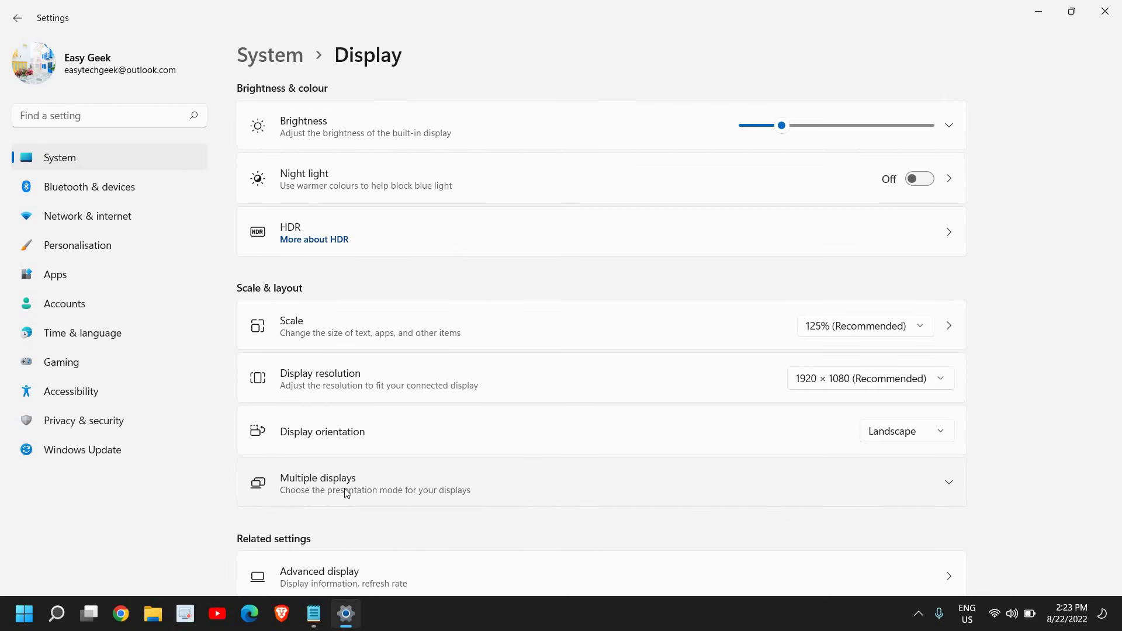
pyautogui.click(349, 496)
pyautogui.scroll(-3, 656, 358)
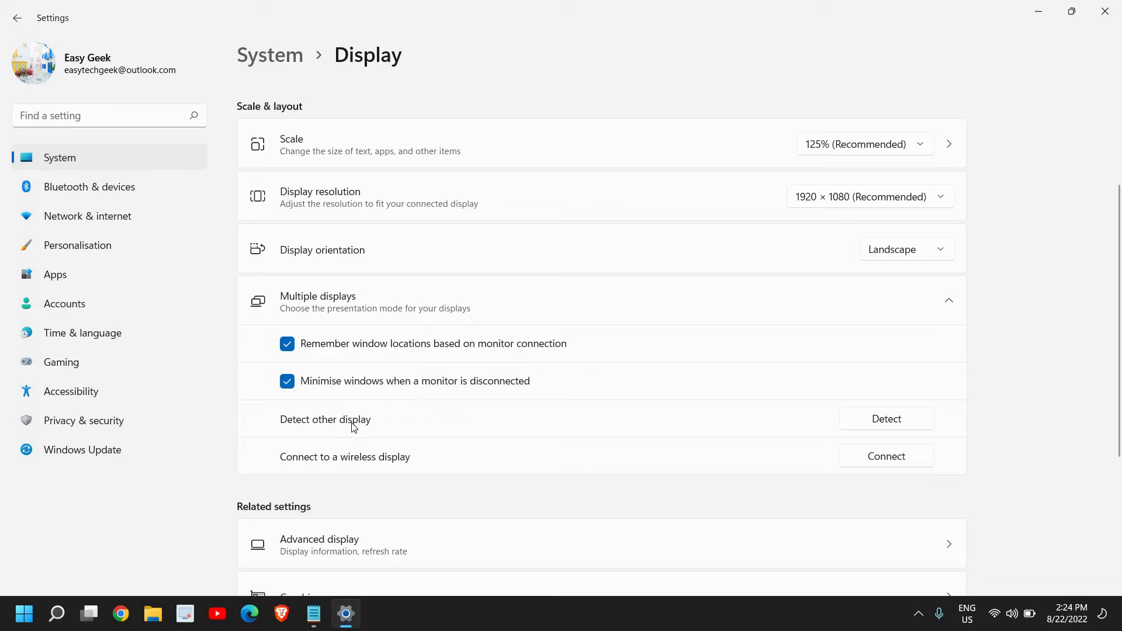
# - Detect a second monitor (none found), then check Cast for wireless displays (none listed)
pyautogui.click(894, 423)
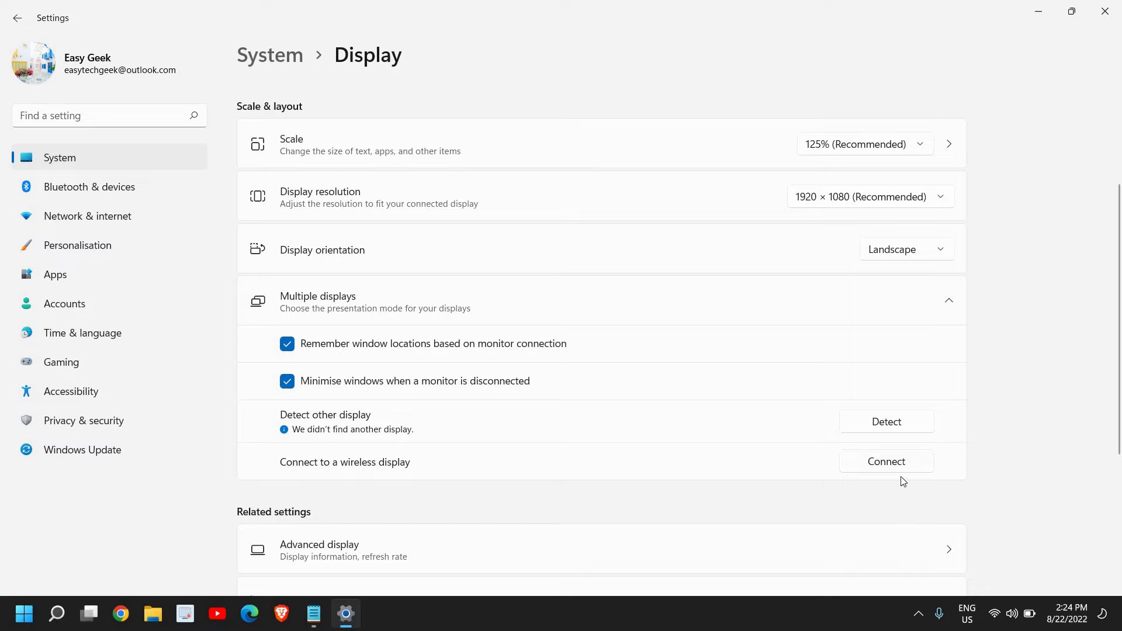
pyautogui.click(907, 461)
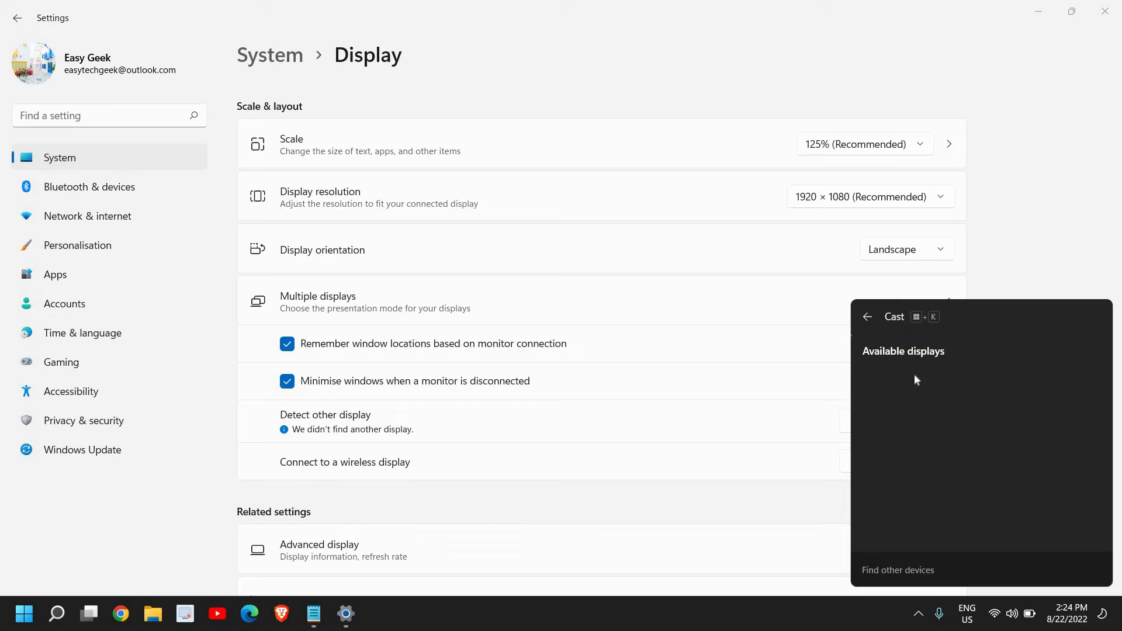
pyautogui.click(424, 490)
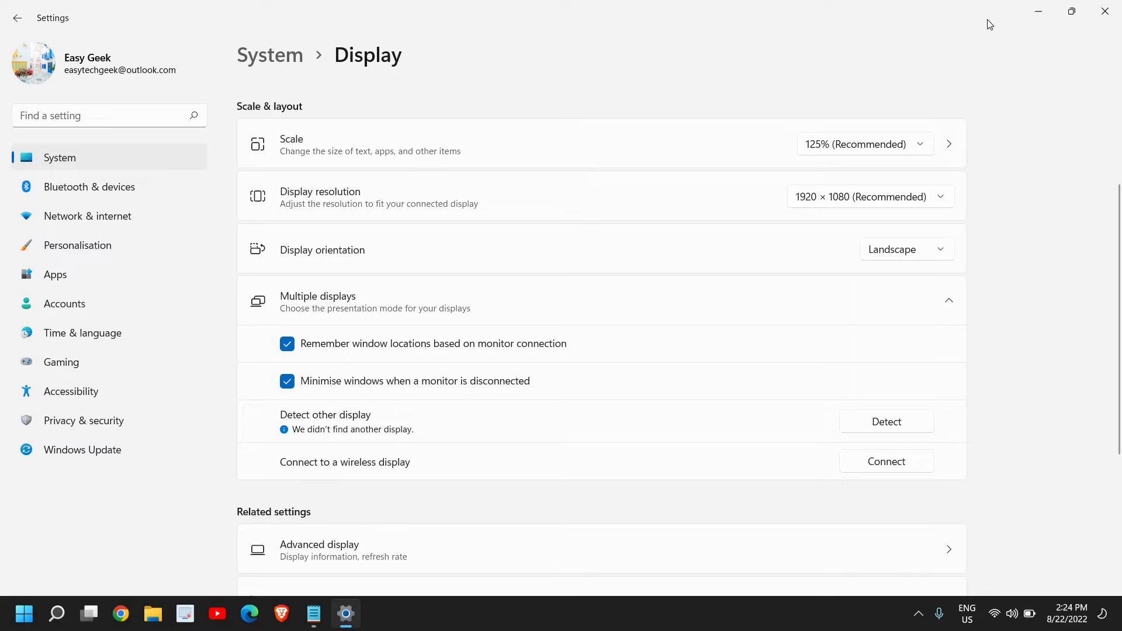
# - Close Settings, open Device Manager and select Intel(R) UHD Graphics under Display adapters
pyautogui.click(1105, 11)
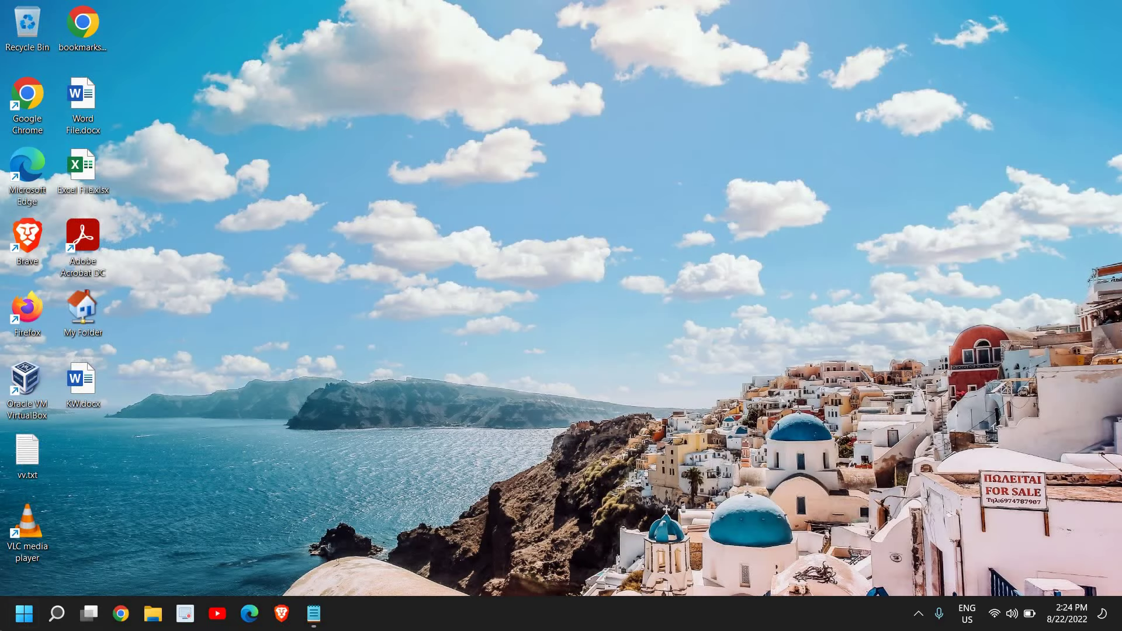
pyautogui.rightClick(24, 614)
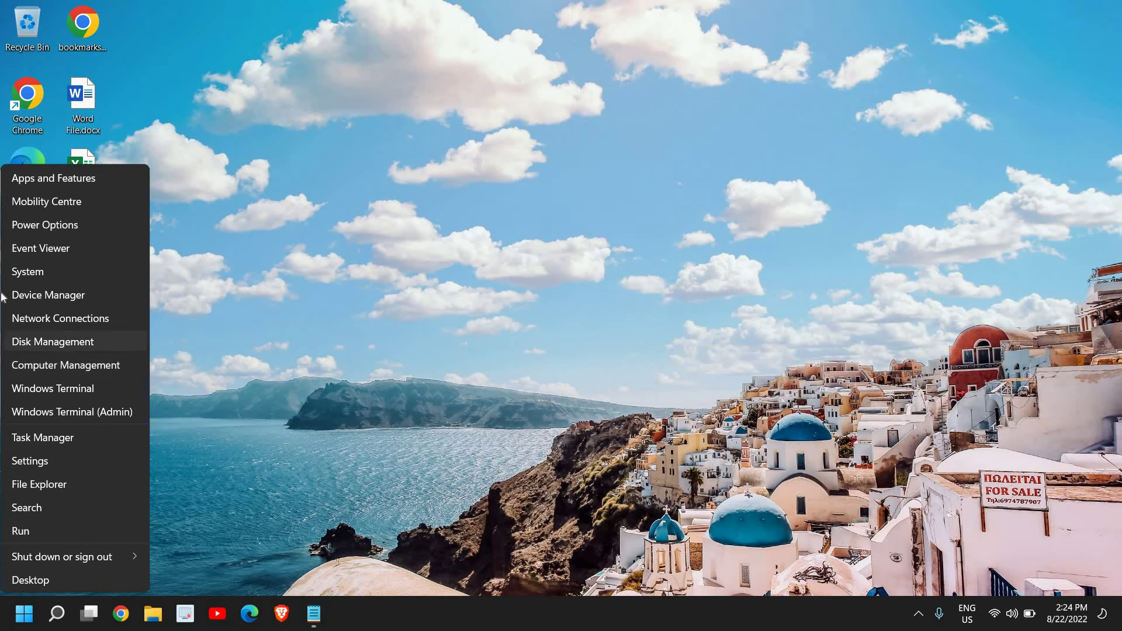
pyautogui.click(27, 292)
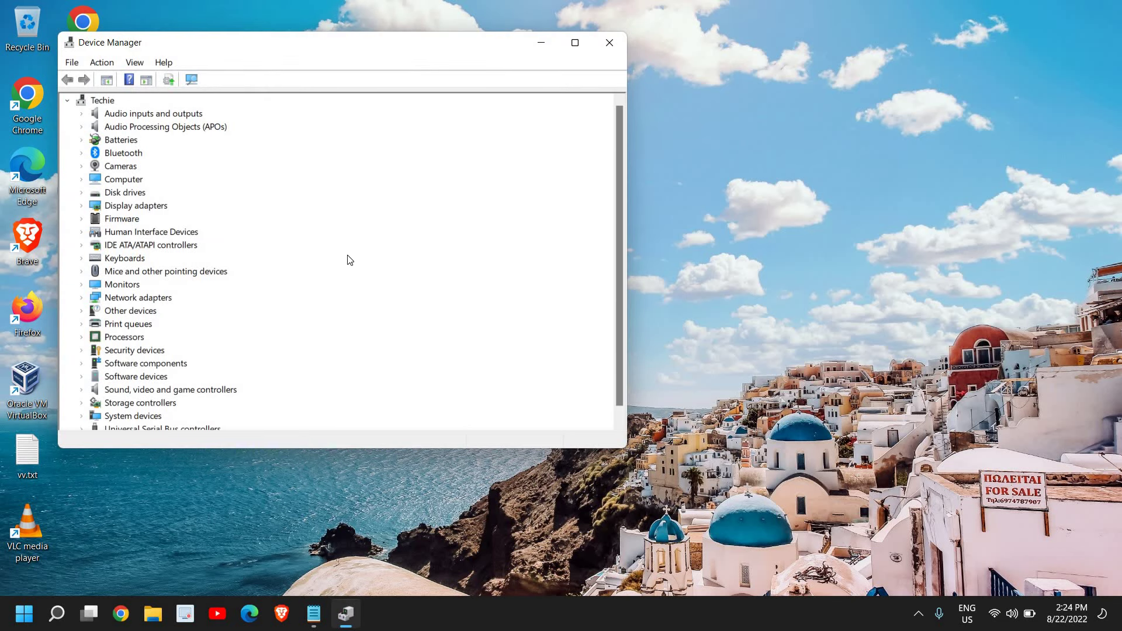
pyautogui.click(82, 208)
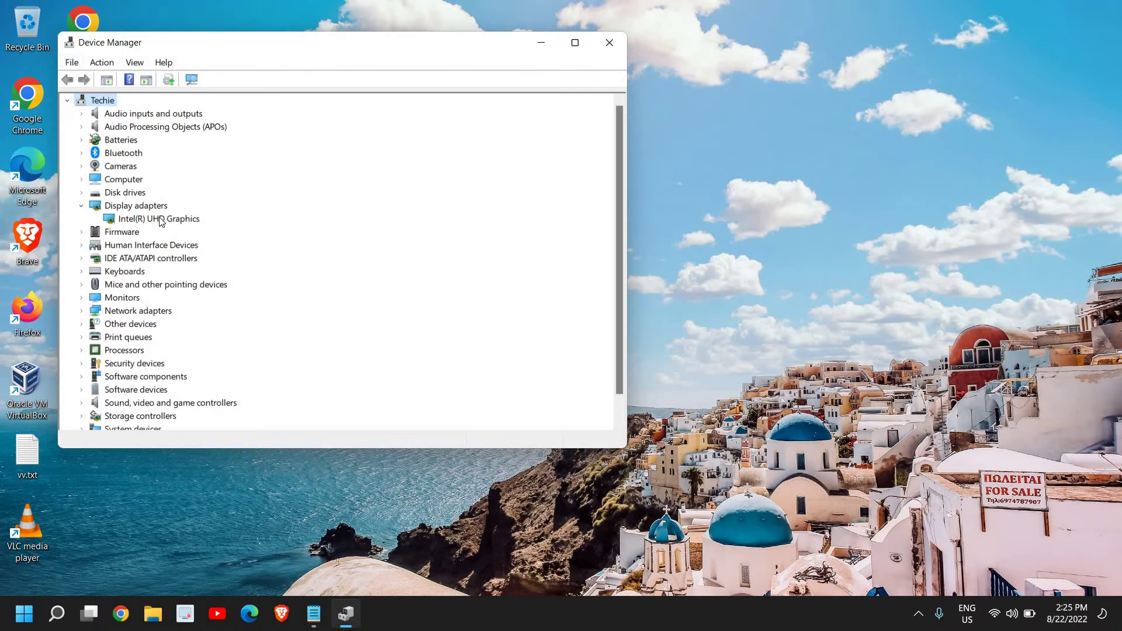
pyautogui.click(165, 220)
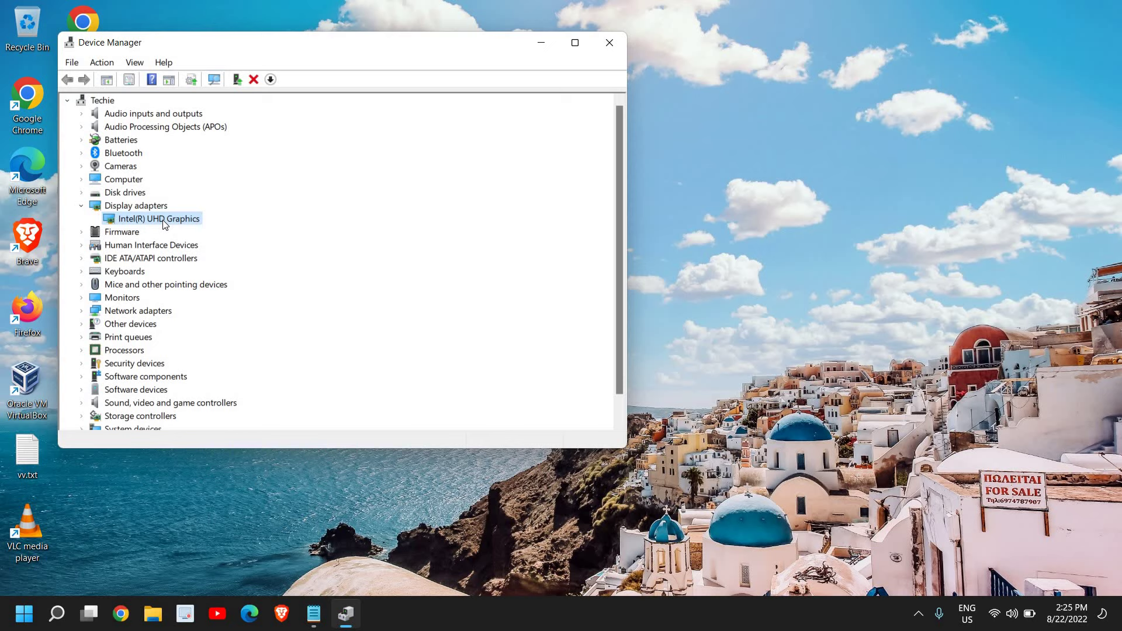
# - Search automatically for a newer Intel(R) UHD Graphics driver; the best one is already installed
pyautogui.rightClick(164, 223)
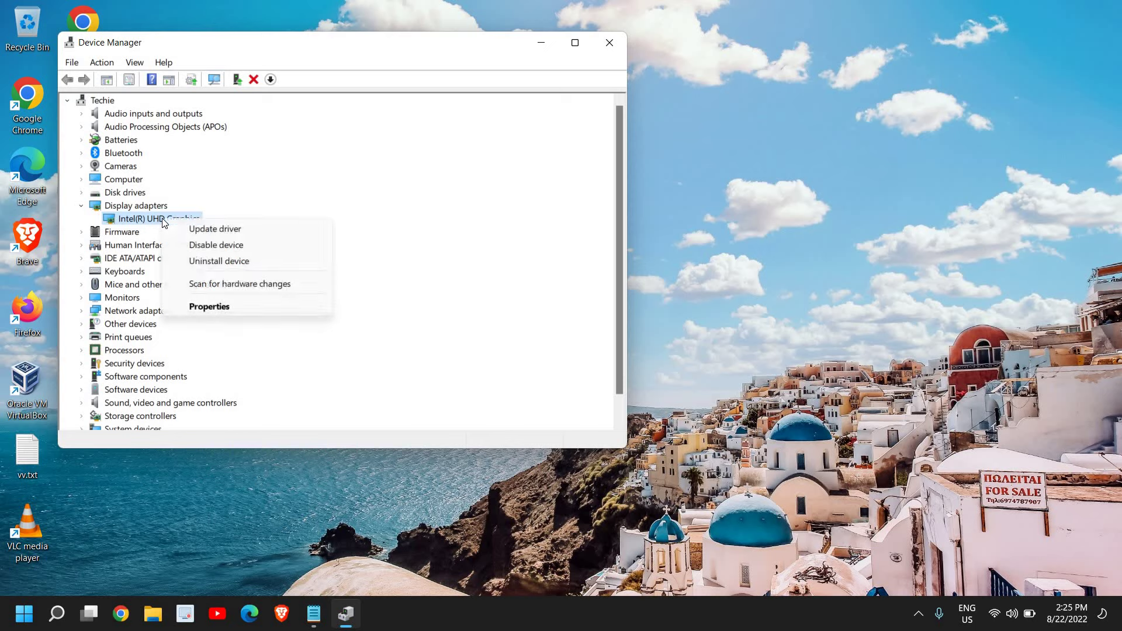
pyautogui.click(208, 229)
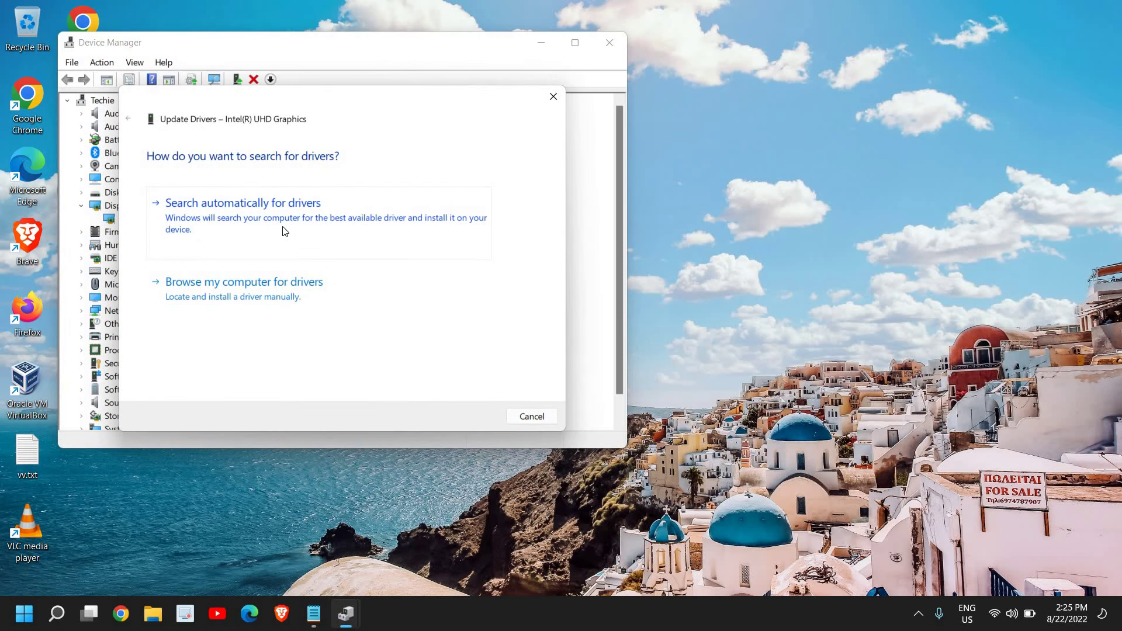
pyautogui.click(284, 229)
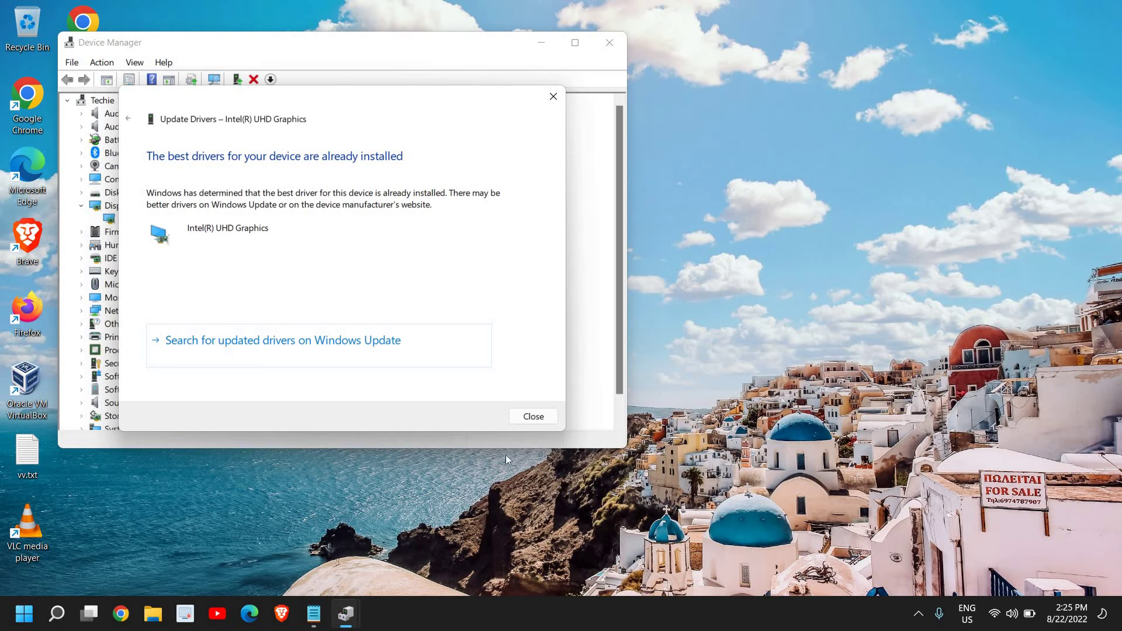
pyautogui.click(532, 417)
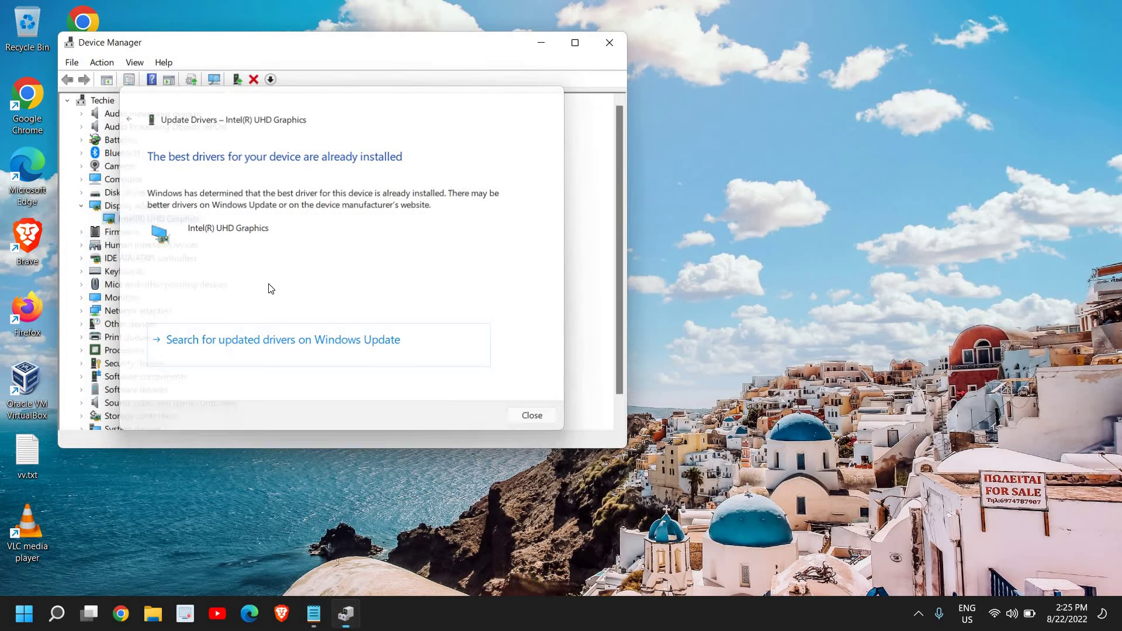
# - Review the compatible Intel(R) UHD Graphics drivers, cancel without installing, and open the adapter's Properties
pyautogui.rightClick(155, 217)
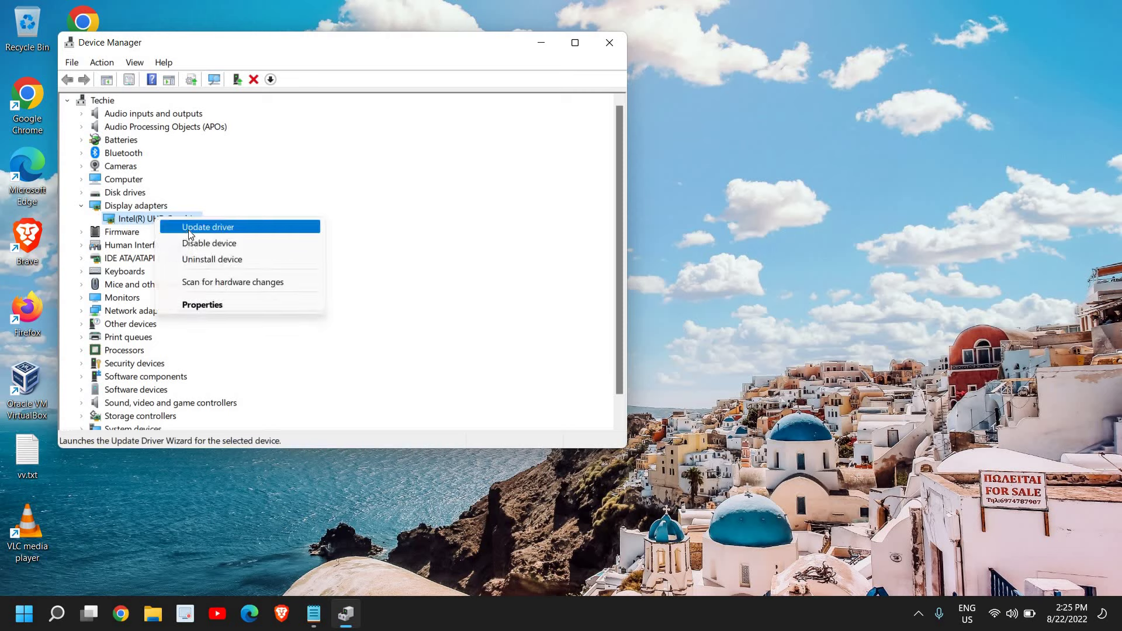
pyautogui.click(188, 235)
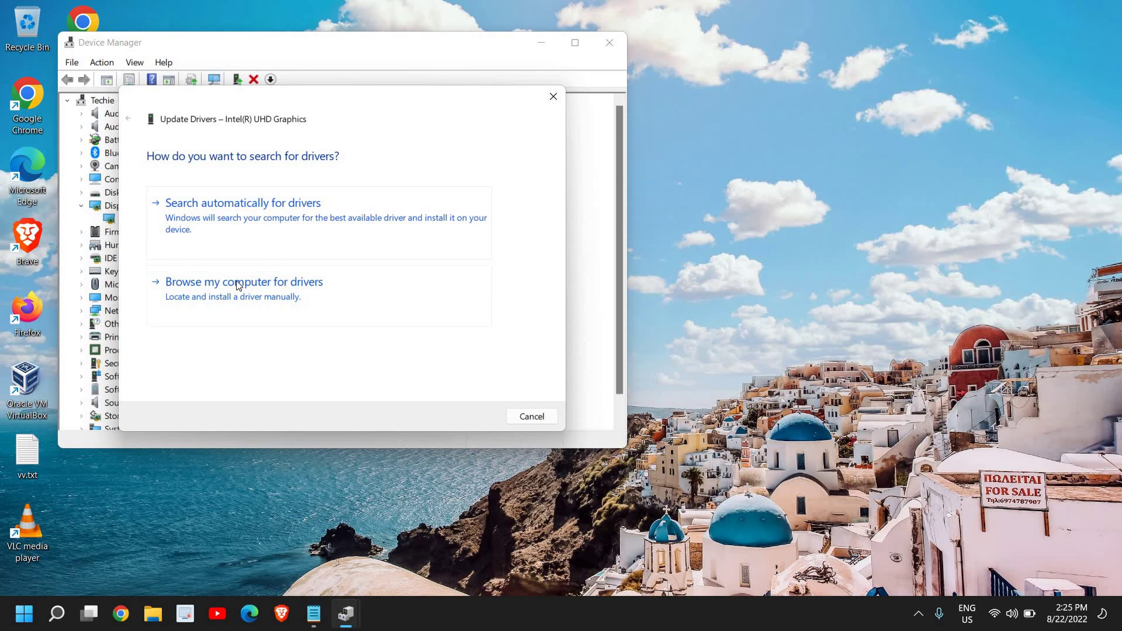
pyautogui.click(239, 285)
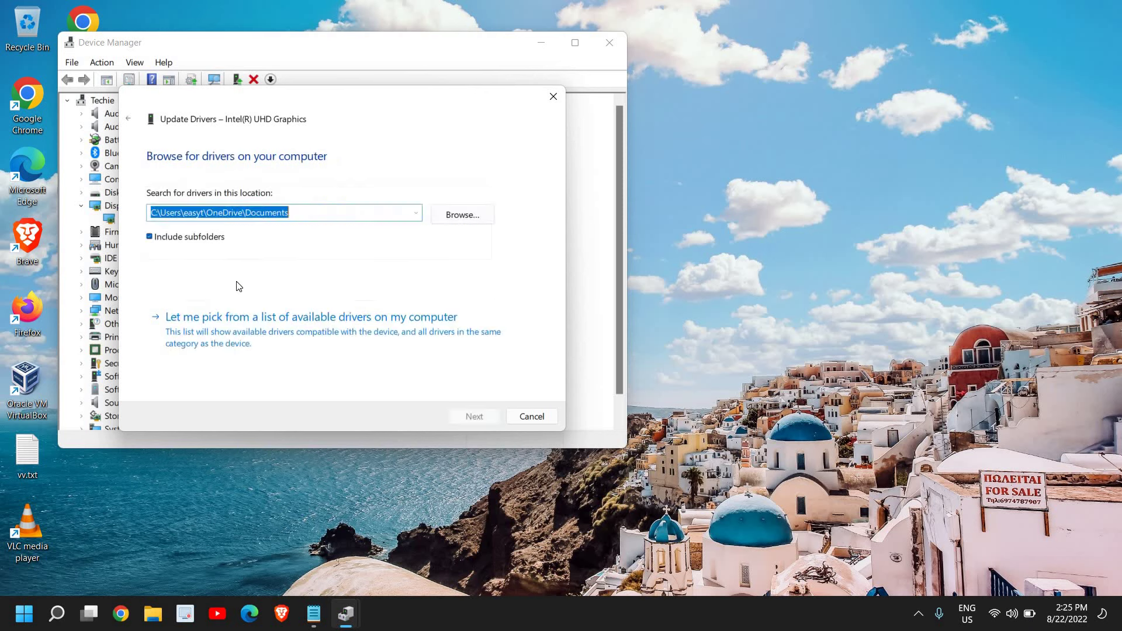
pyautogui.click(224, 343)
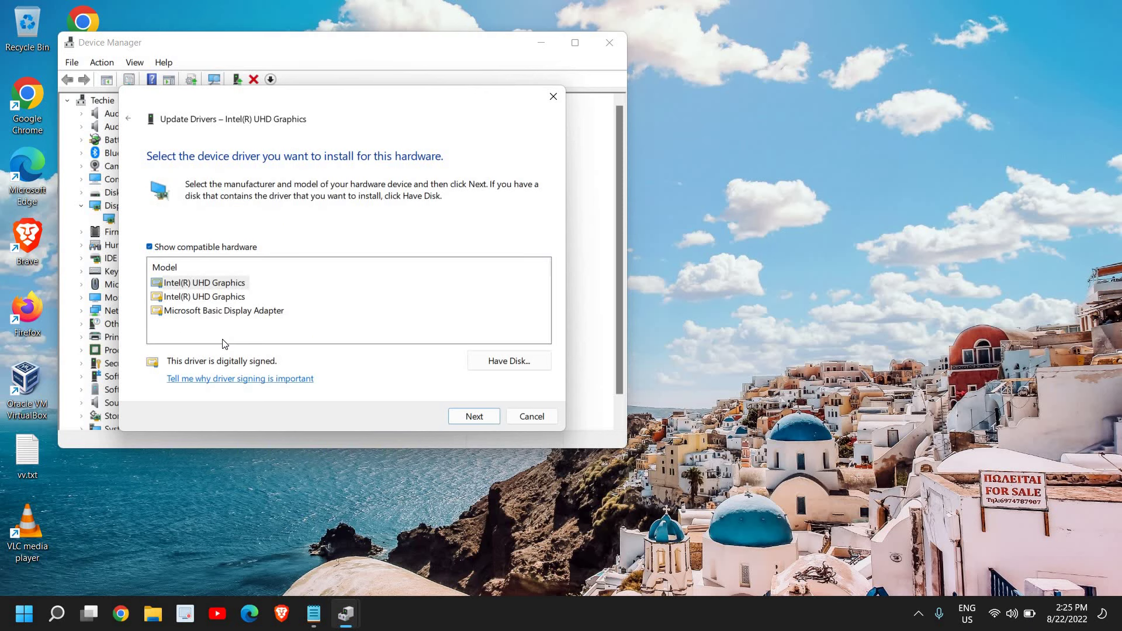
pyautogui.click(206, 284)
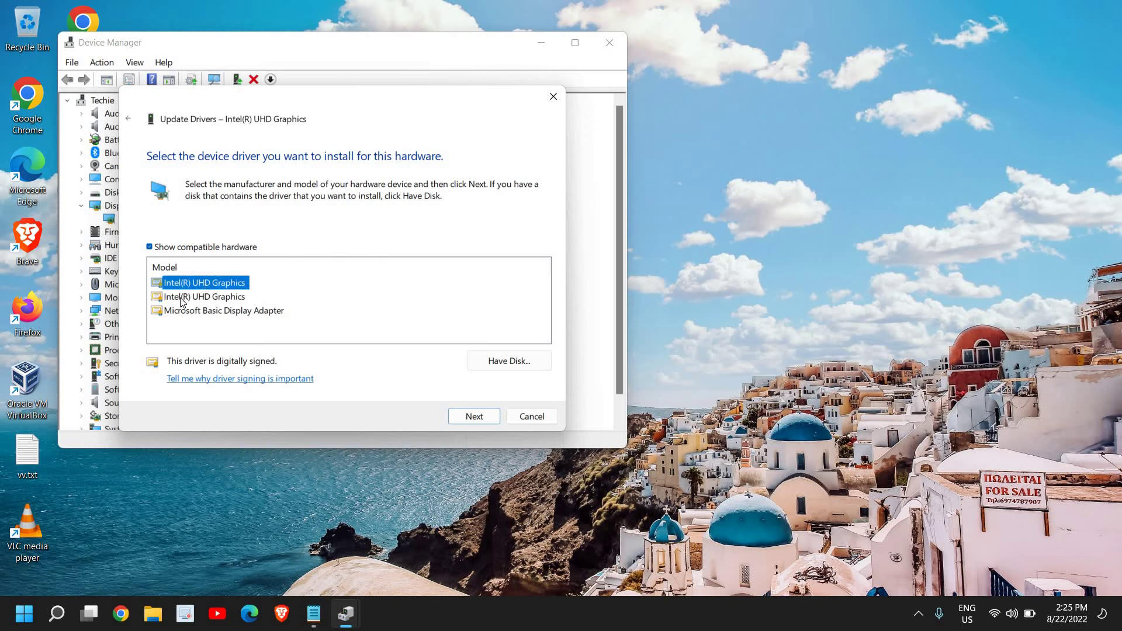
pyautogui.click(181, 299)
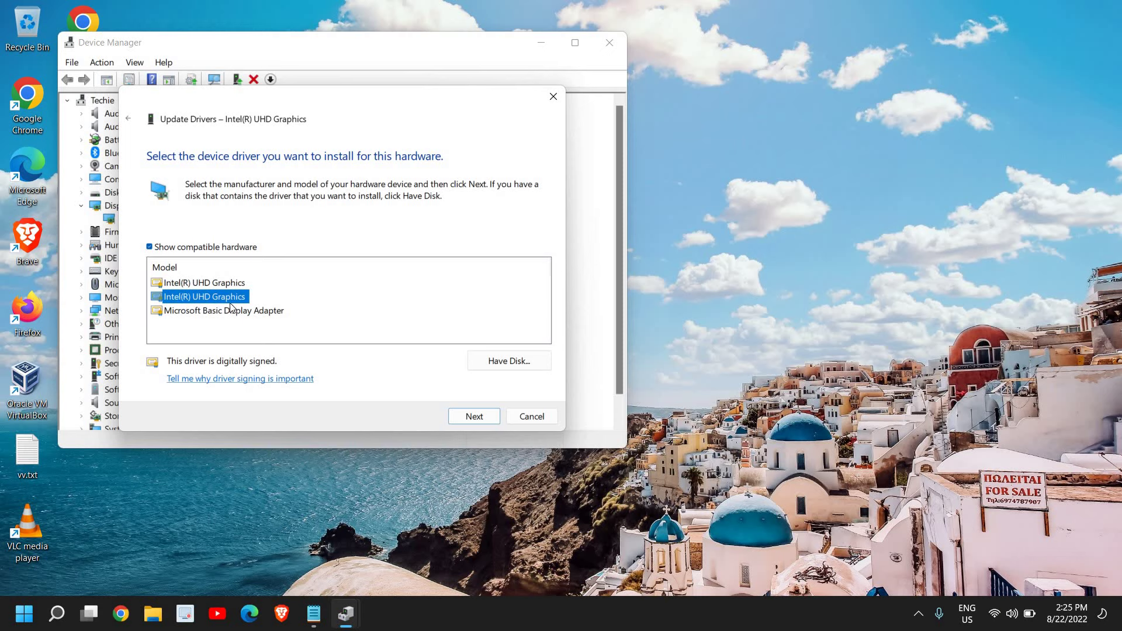
pyautogui.click(198, 283)
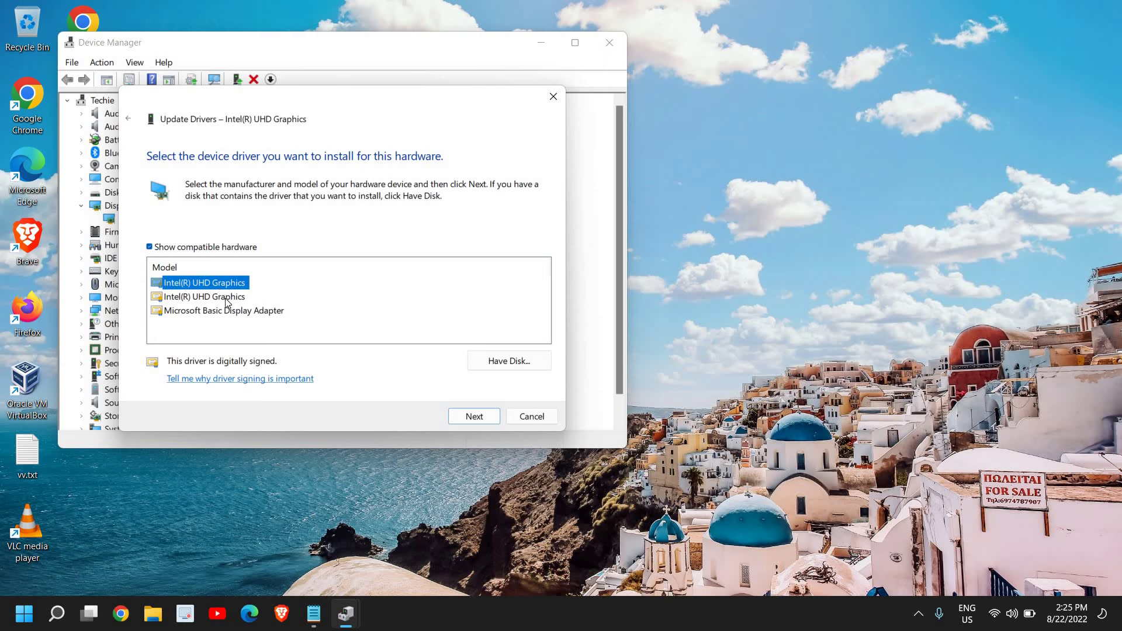
pyautogui.click(213, 296)
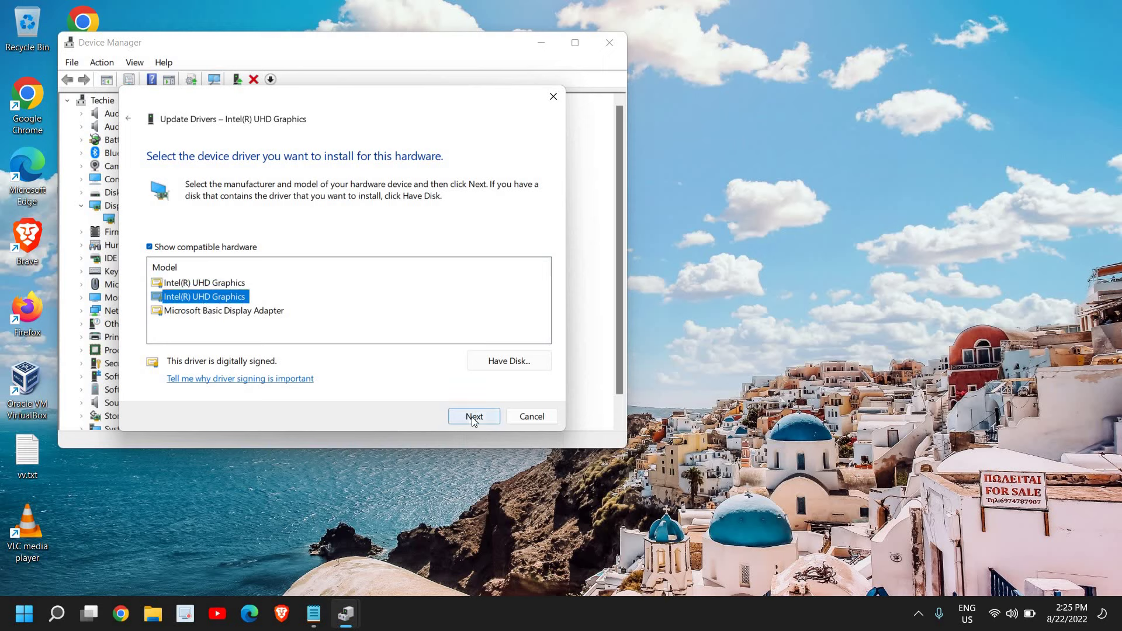
pyautogui.click(528, 417)
pyautogui.rightClick(145, 221)
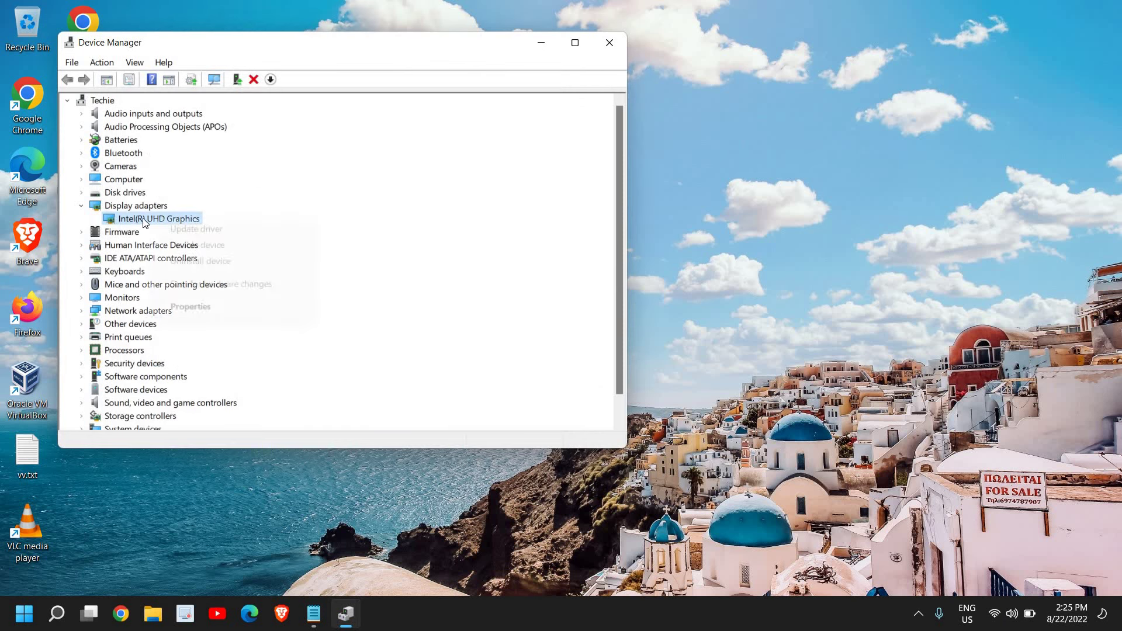
pyautogui.click(193, 306)
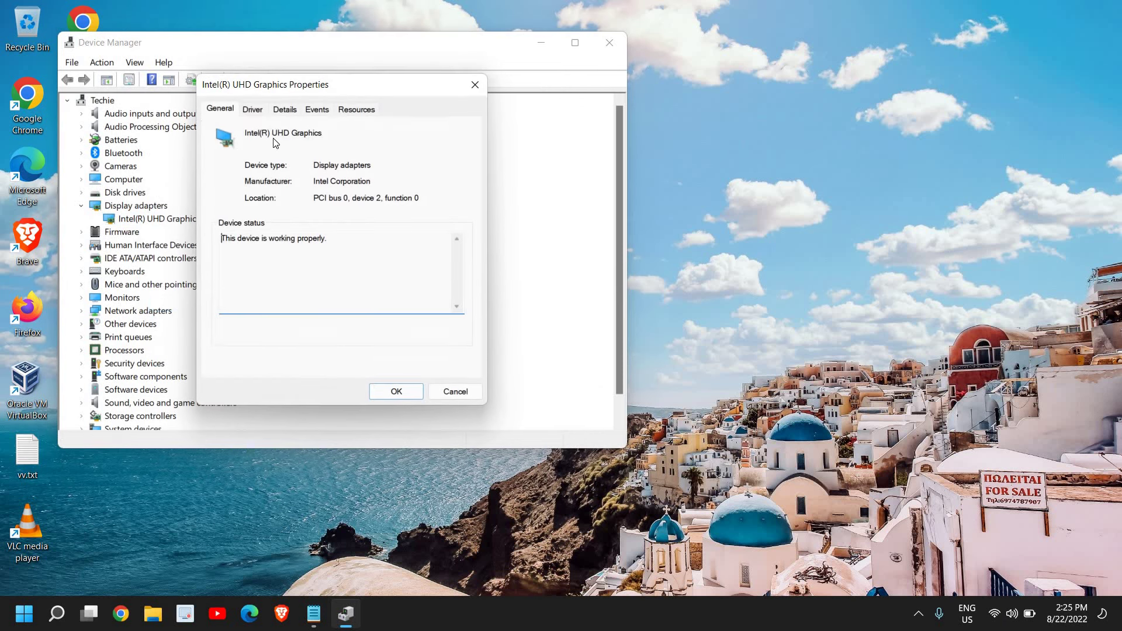
# - Read the Driver tab details (version 30.0.101.1338, dated 1/20/2022), then close the properties
pyautogui.click(252, 110)
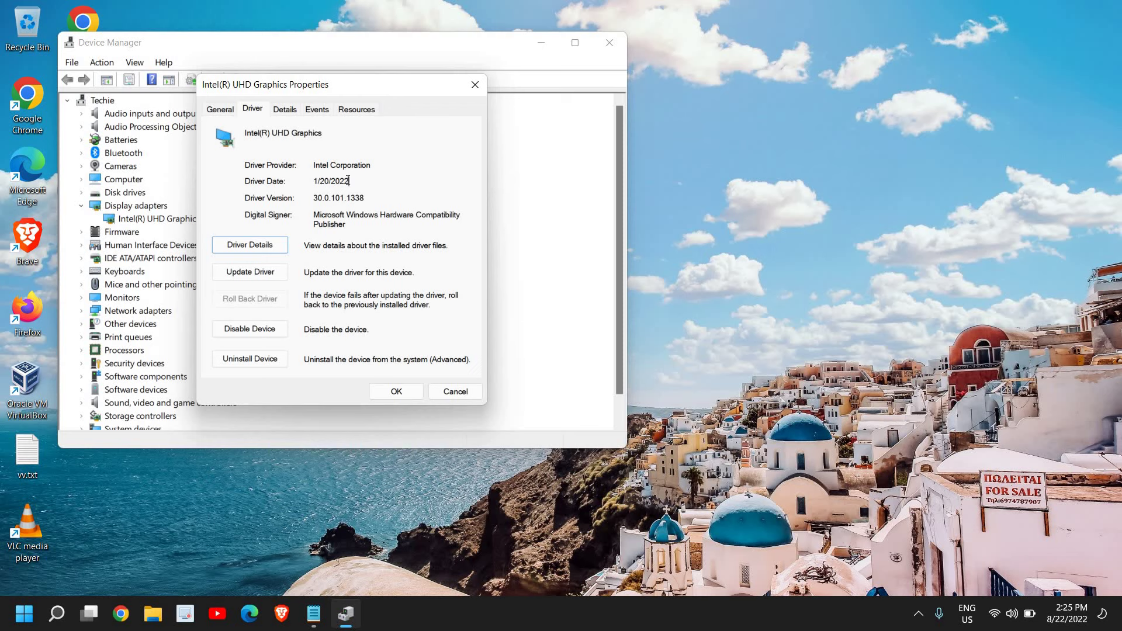
pyautogui.moveTo(349, 180); pyautogui.dragTo(314, 181)
pyautogui.click(447, 393)
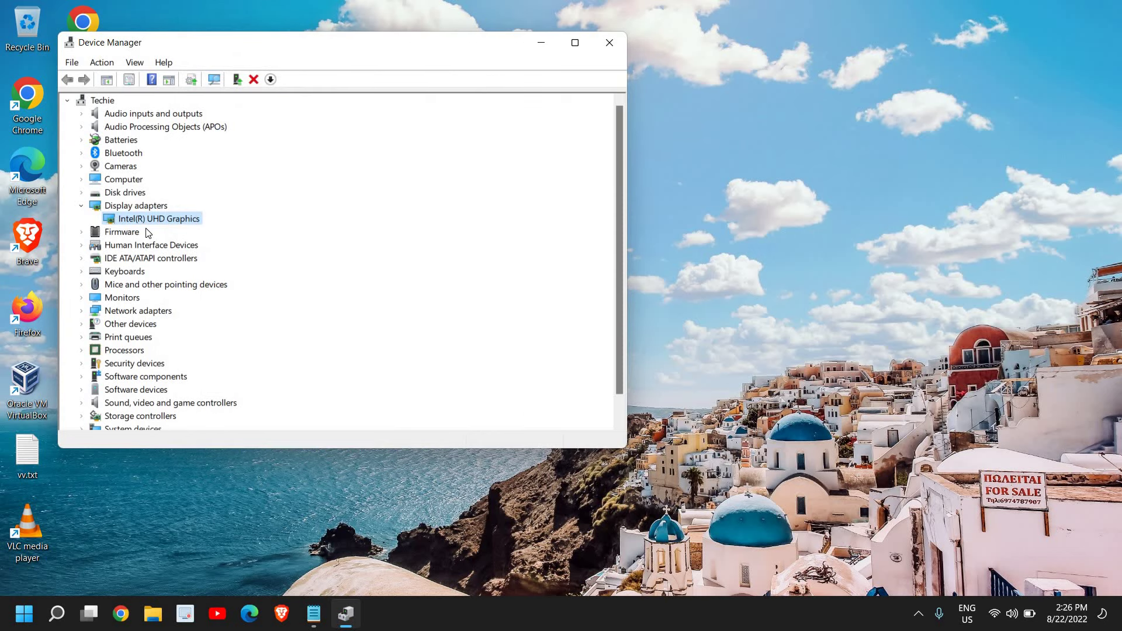
pyautogui.doubleClick(141, 222)
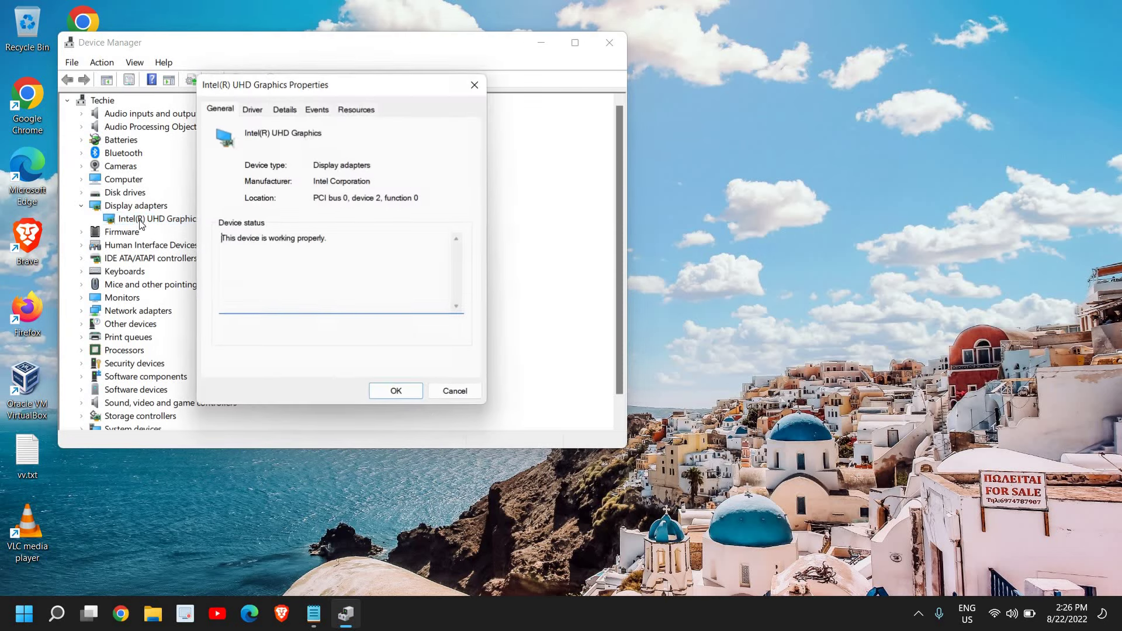
pyautogui.click(455, 392)
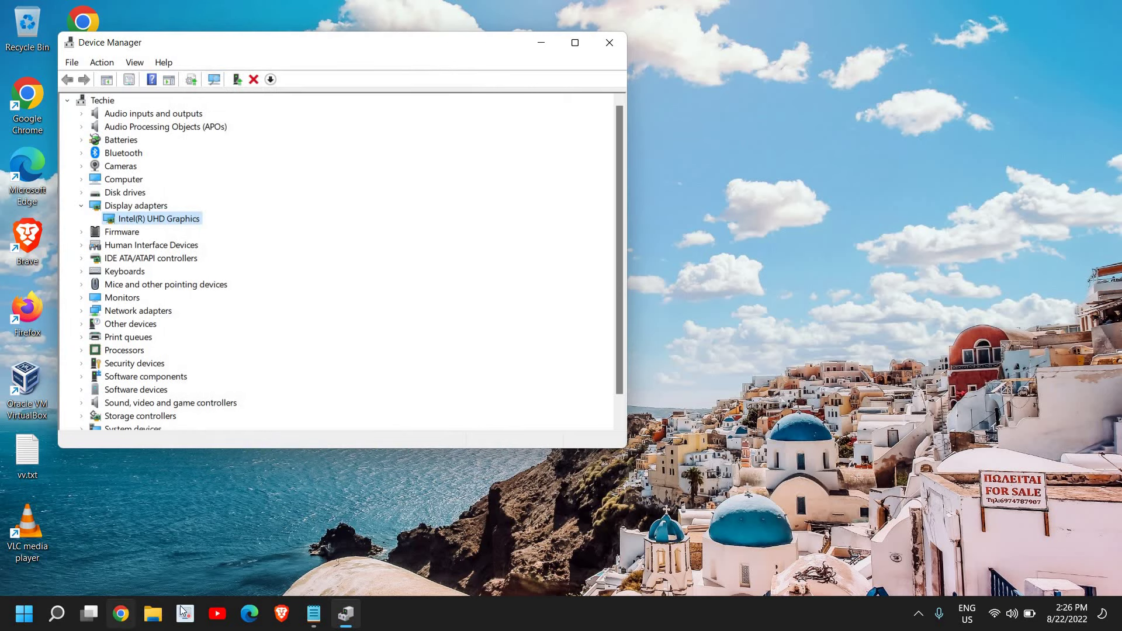
# - Launch Chrome, search 'nvidia' and open NVIDIA's official website
pyautogui.click(121, 614)
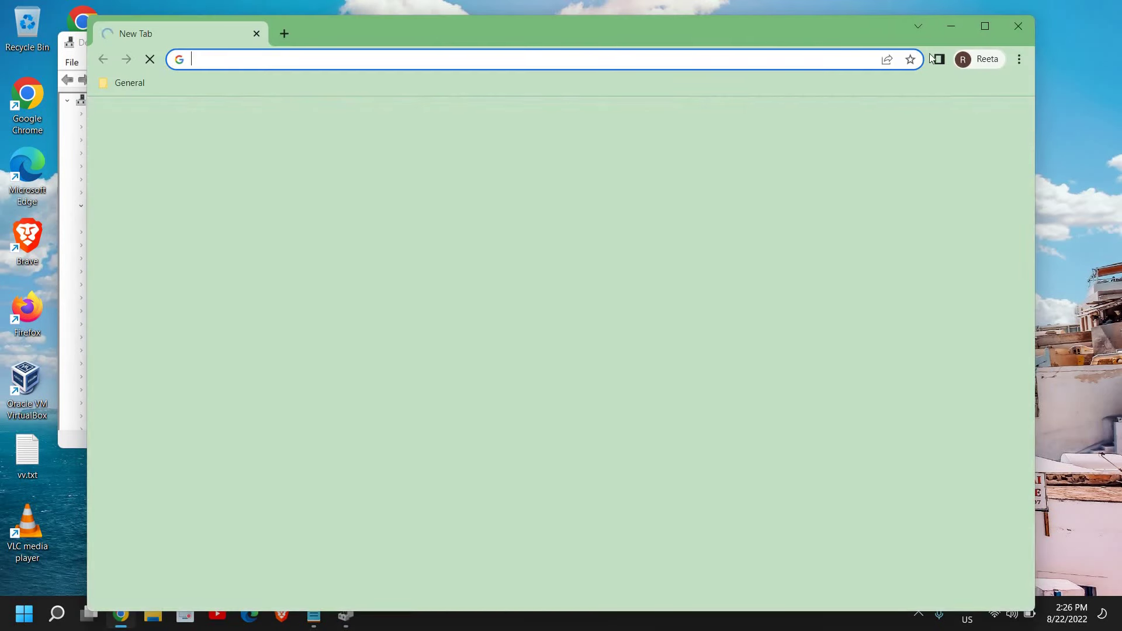
pyautogui.moveTo(767, 34); pyautogui.dragTo(923, 41)
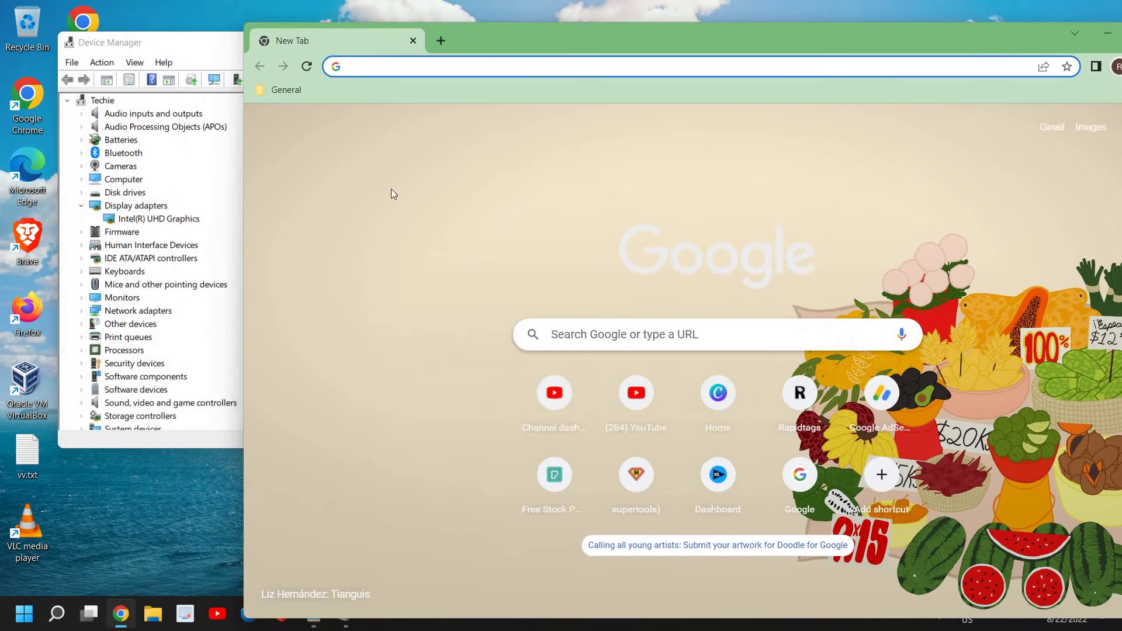
pyautogui.click(156, 225)
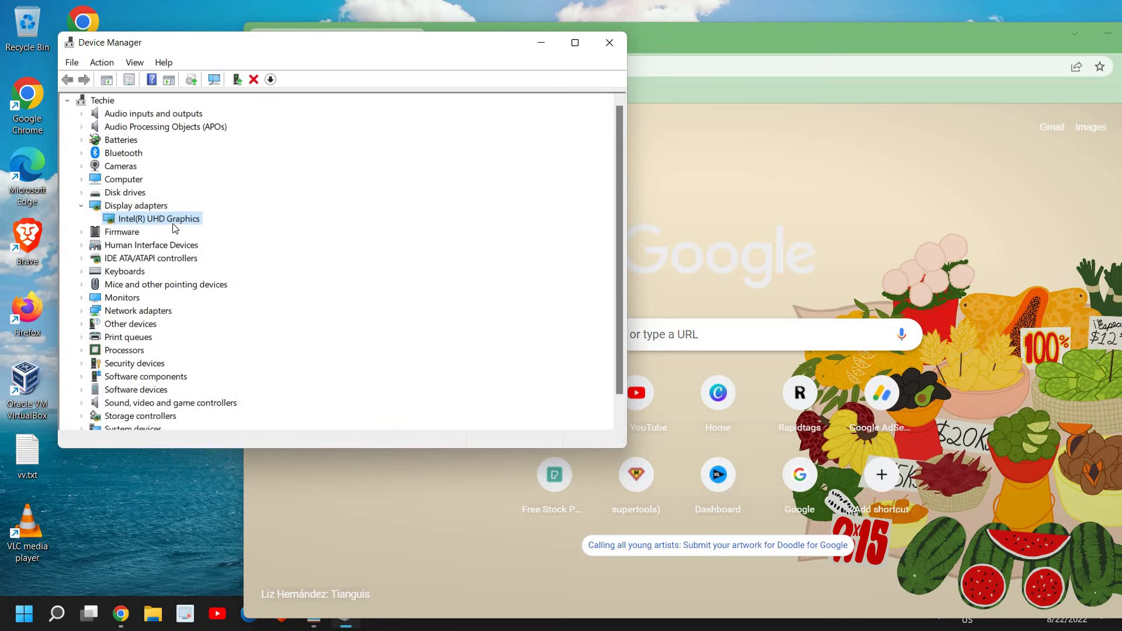
pyautogui.click(700, 181)
pyautogui.click(468, 67)
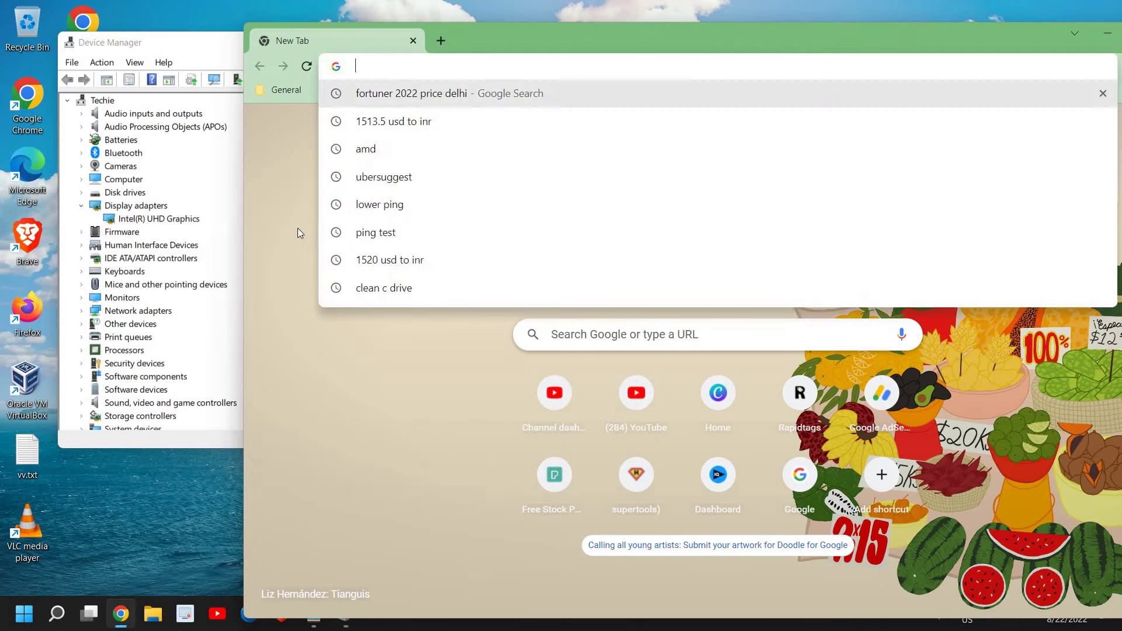
pyautogui.write('nvi')
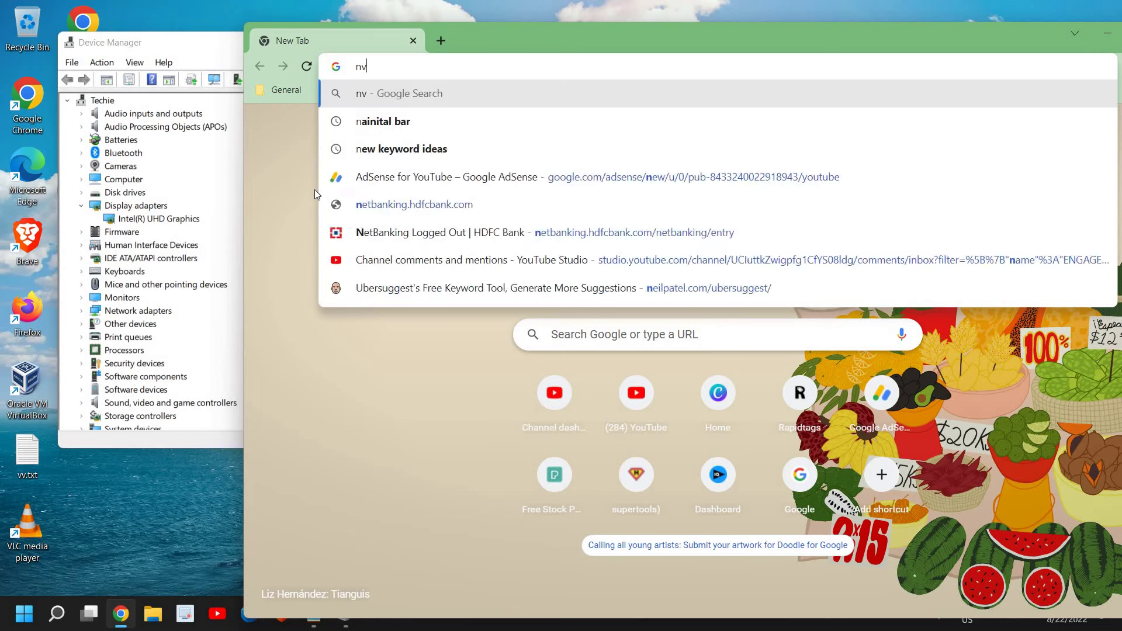
pyautogui.write('ia')
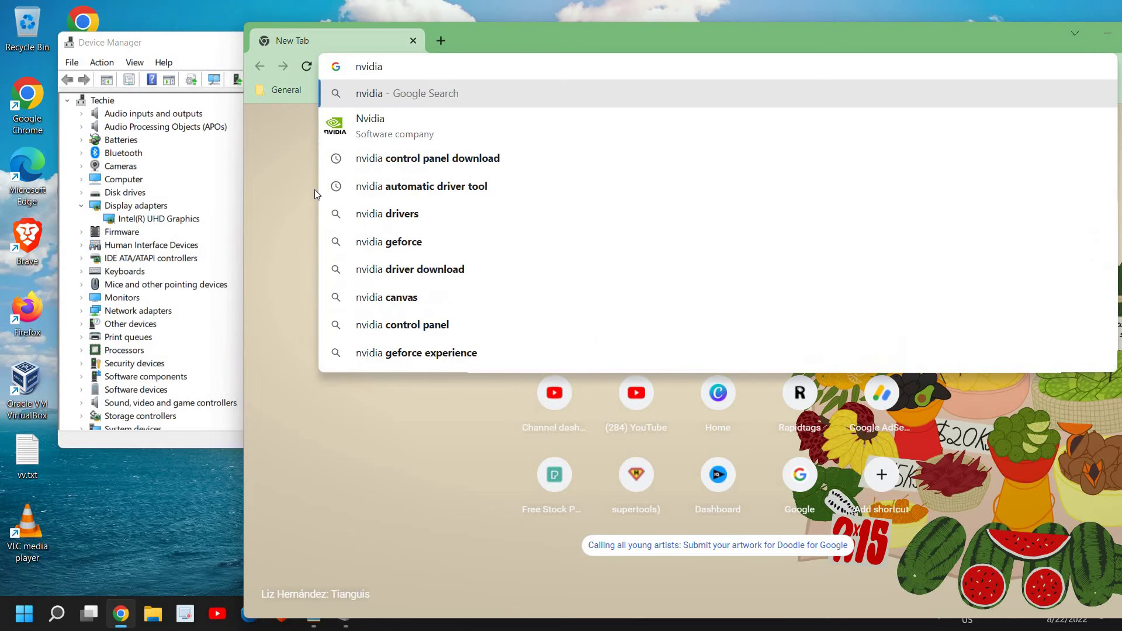
pyautogui.press('Return')
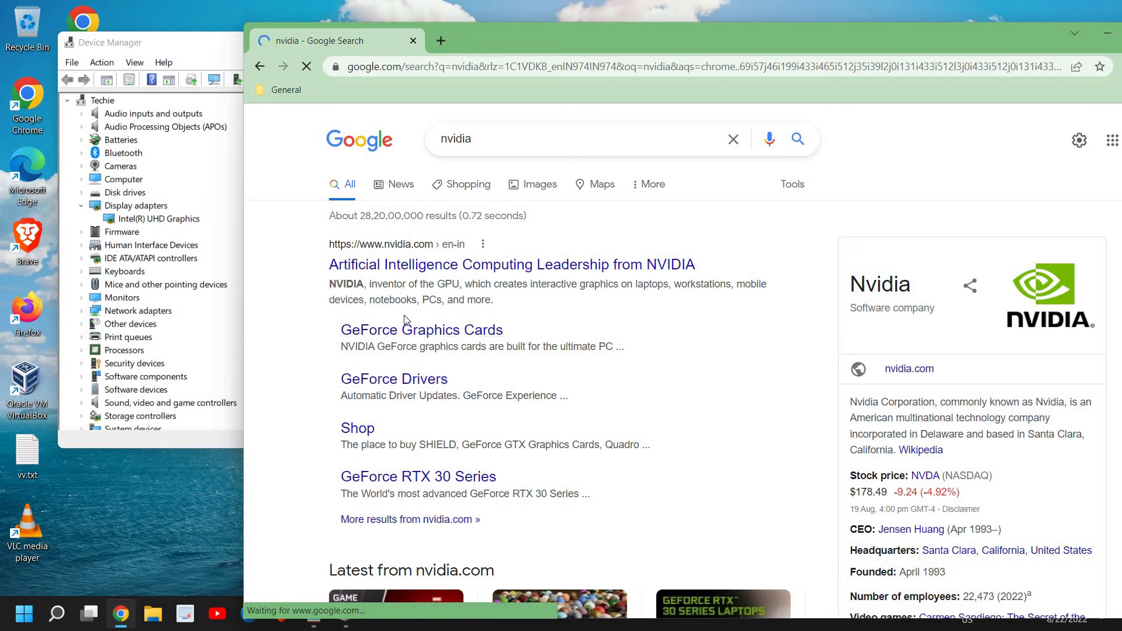
pyautogui.click(430, 269)
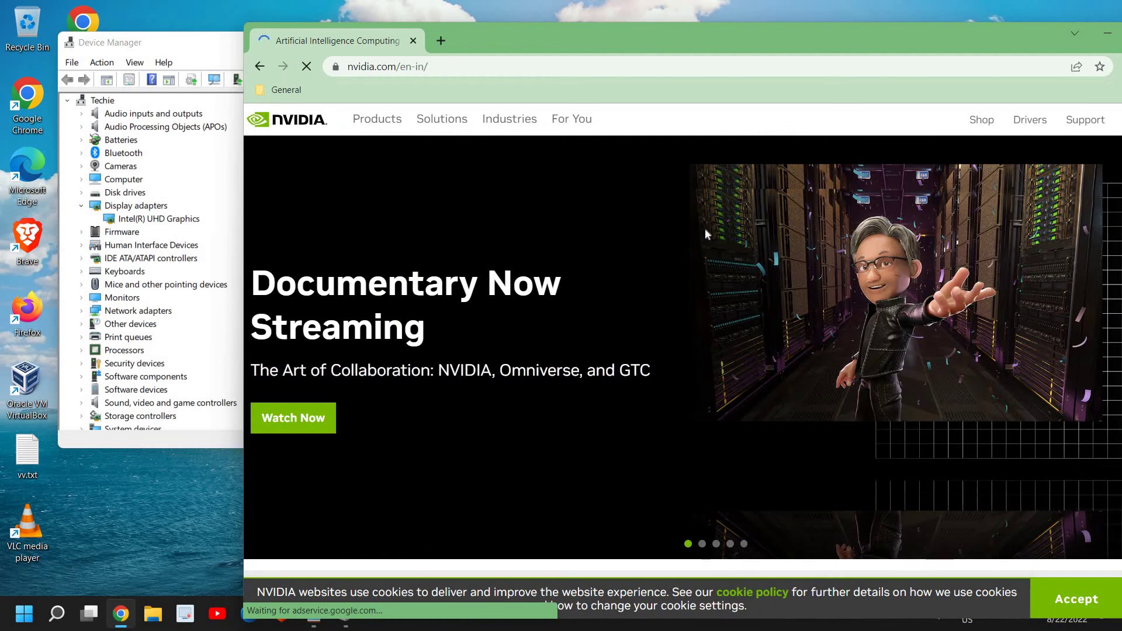
# - Go to NVIDIA's Driver Downloads and set Product Type to NVIDIA RTX / Quadro
pyautogui.click(1037, 121)
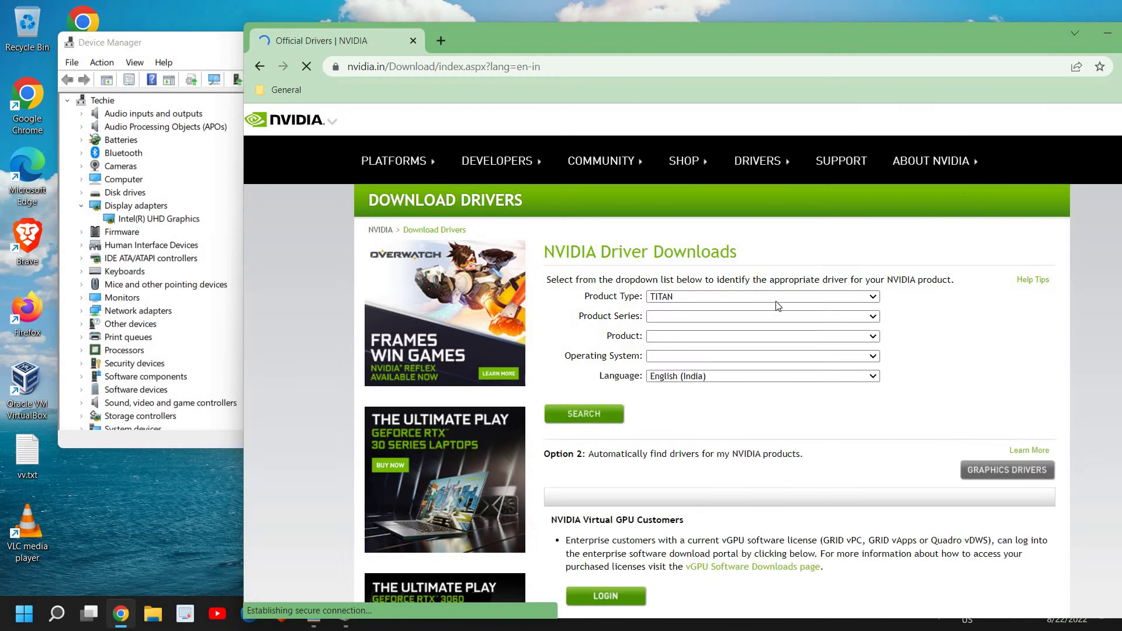
pyautogui.click(754, 296)
pyautogui.click(696, 334)
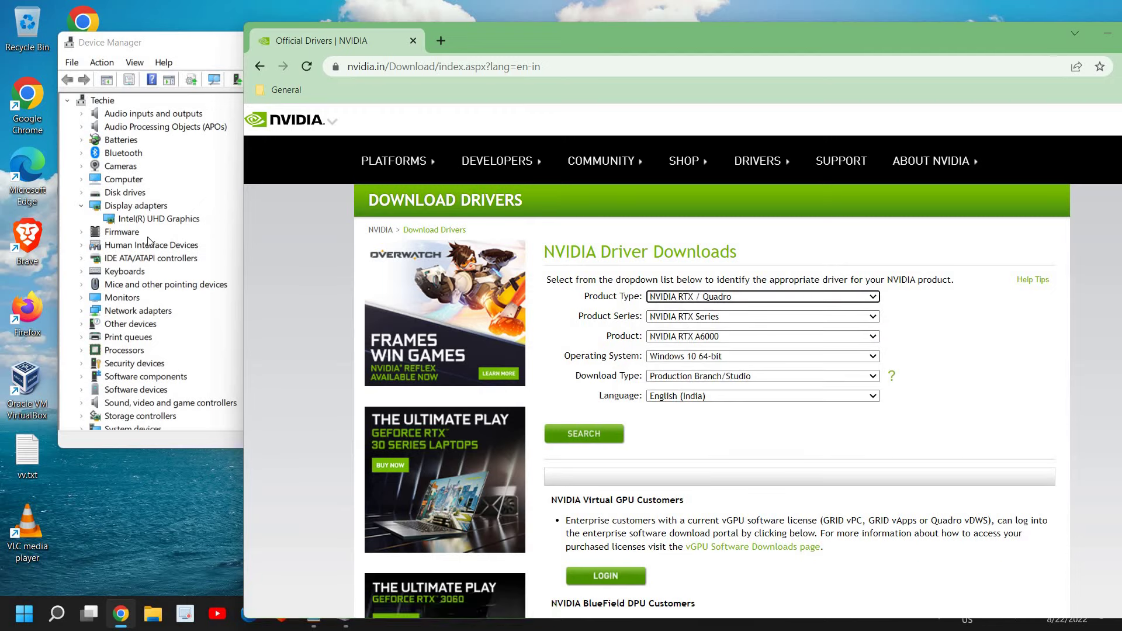
# - Search 'amd auto detect' and open AMD's Auto-Detect & Install Radeon drivers page
pyautogui.click(425, 66)
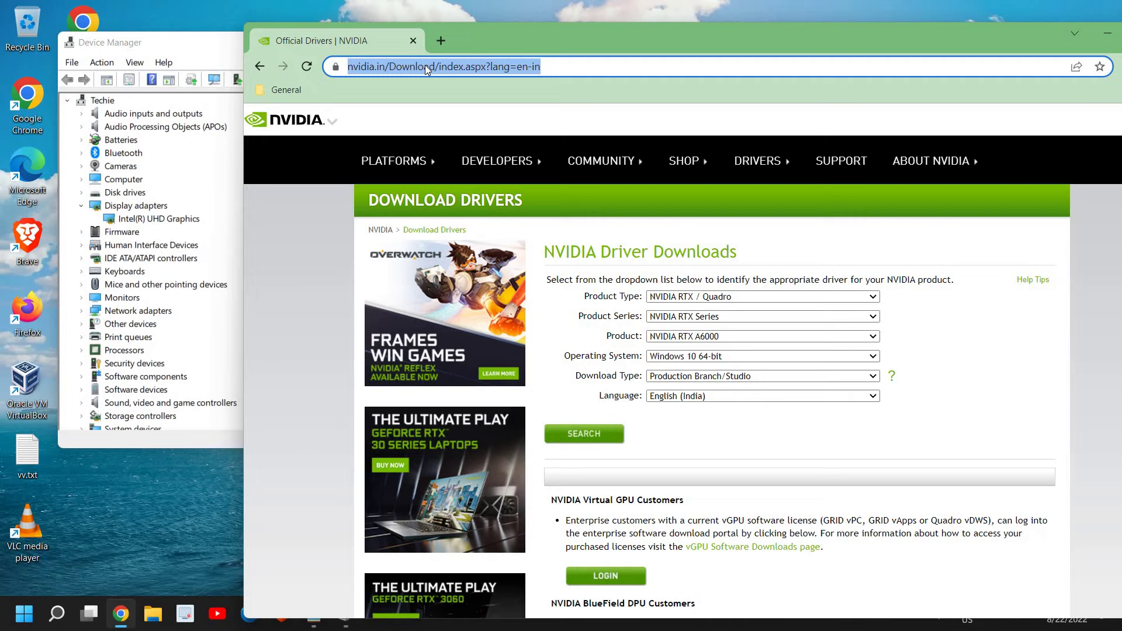
pyautogui.write('amd')
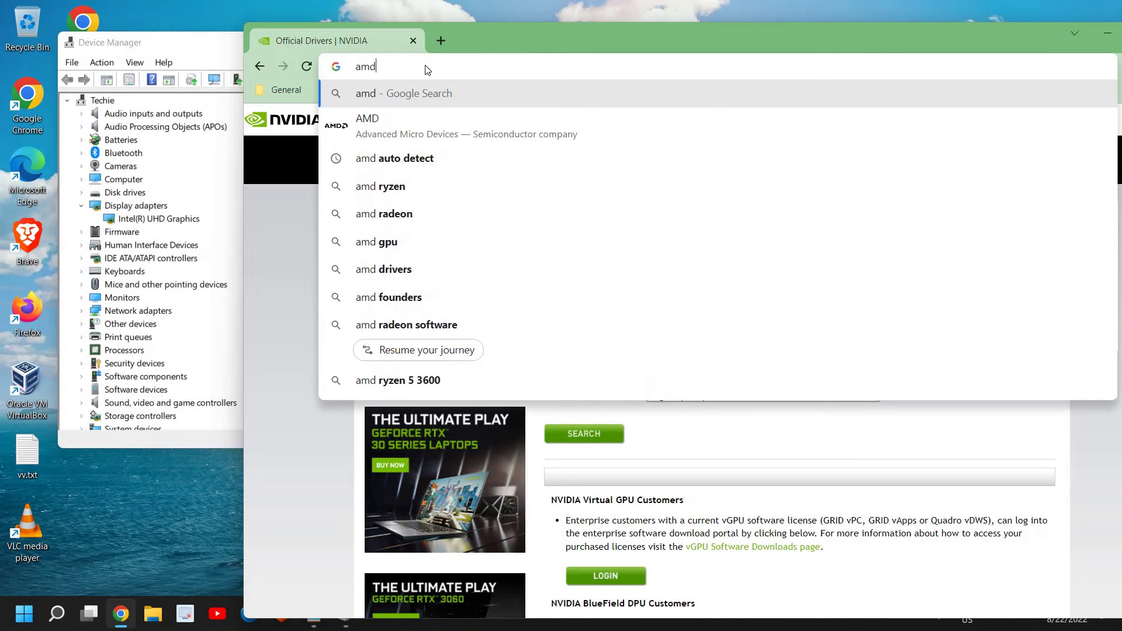
pyautogui.press('Down')
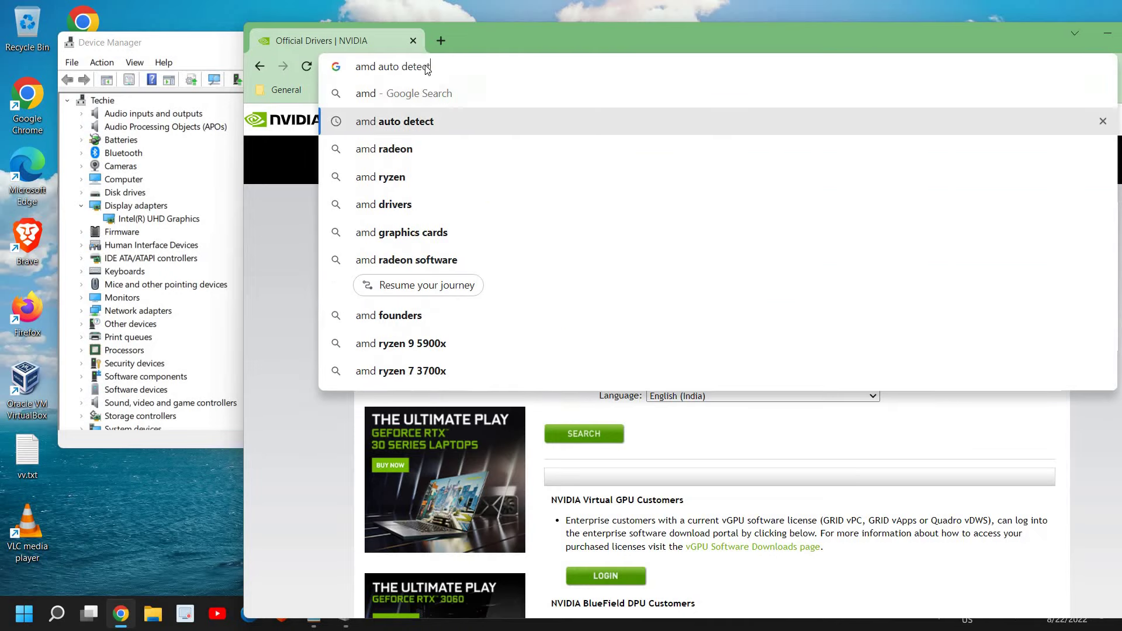
pyautogui.press('Return')
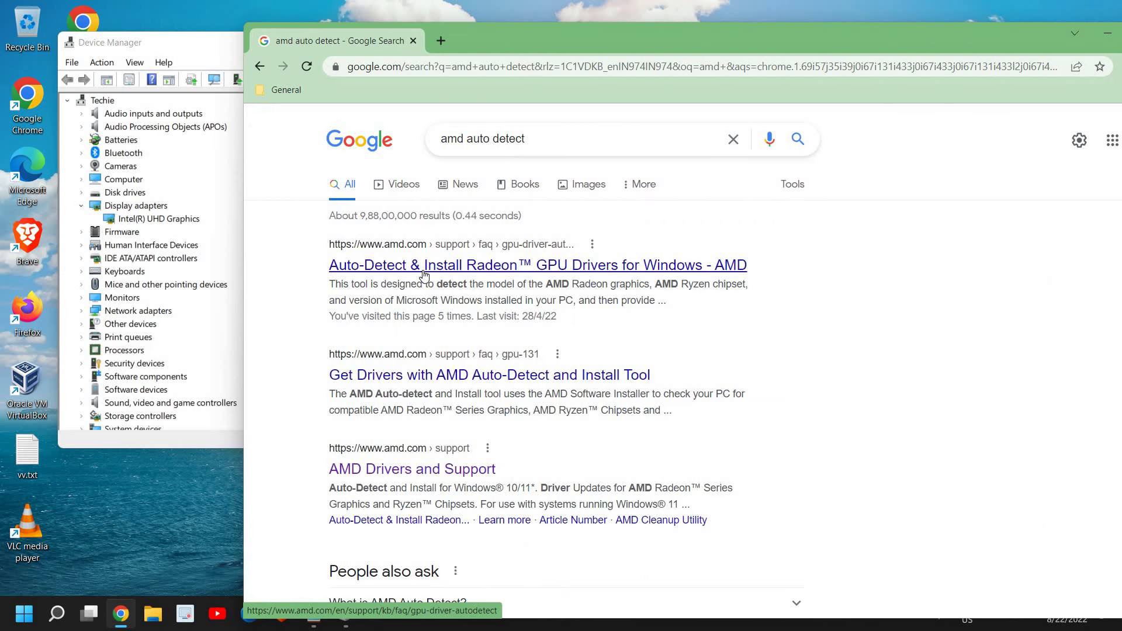
pyautogui.click(425, 266)
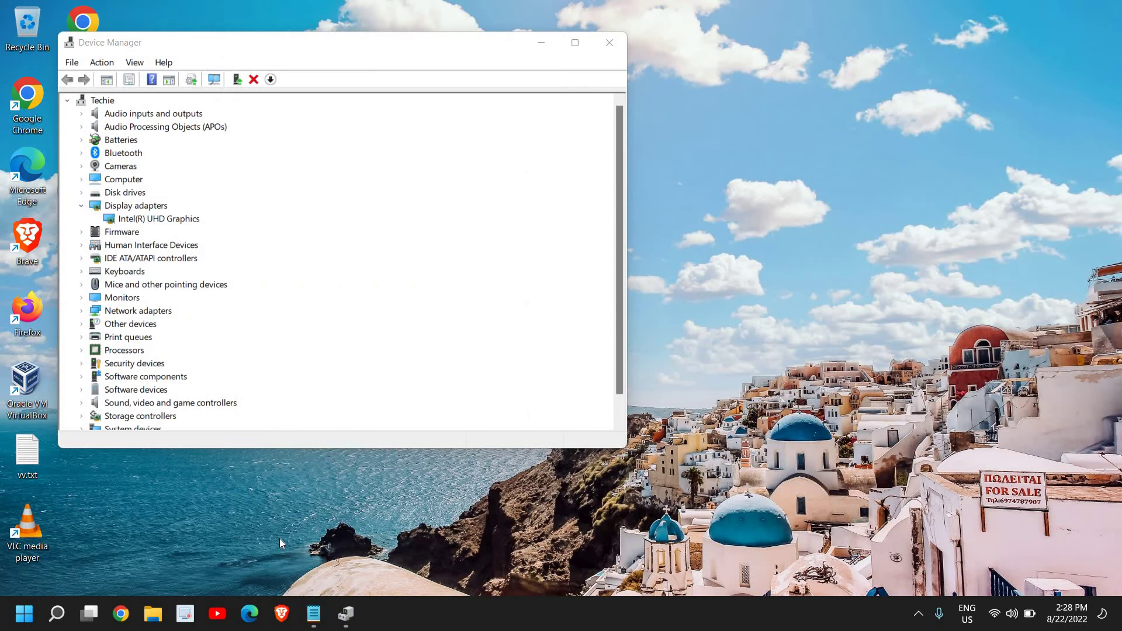
# - In Edge, search 'intel auto detect', open Intel's Driver & Support Assistant page, then close Edge
pyautogui.click(144, 223)
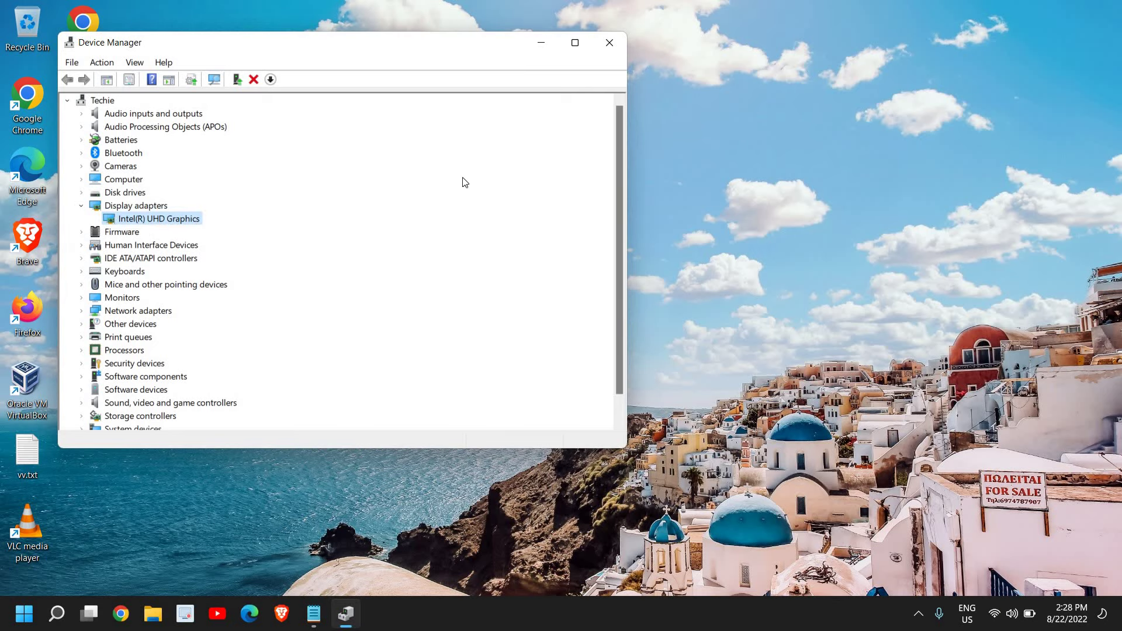
pyautogui.click(250, 613)
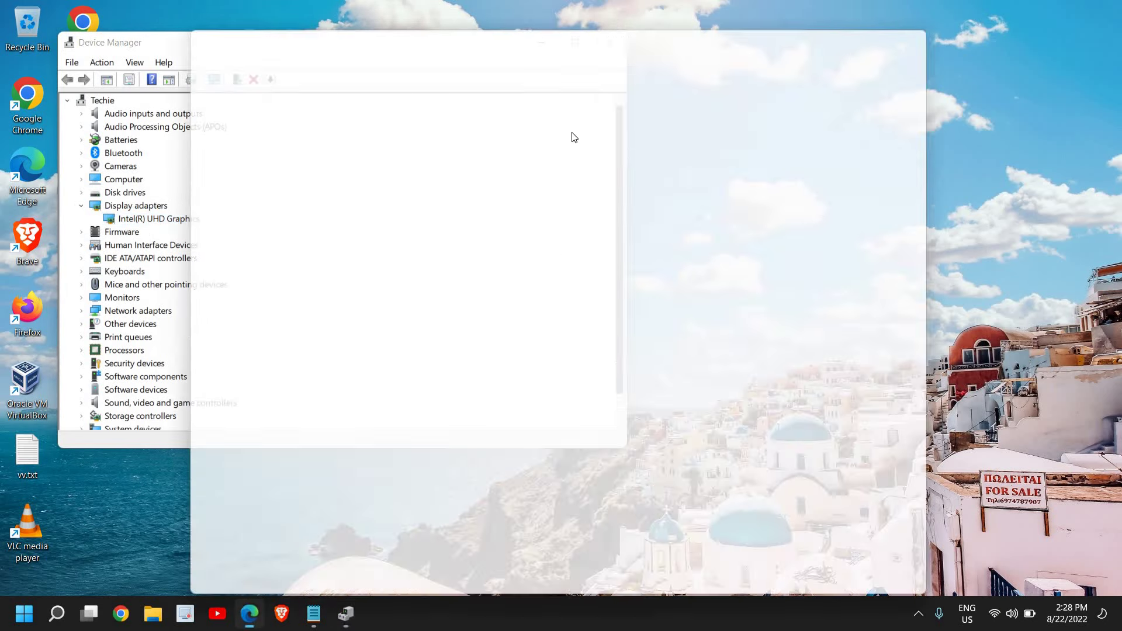
pyautogui.write('intel ')
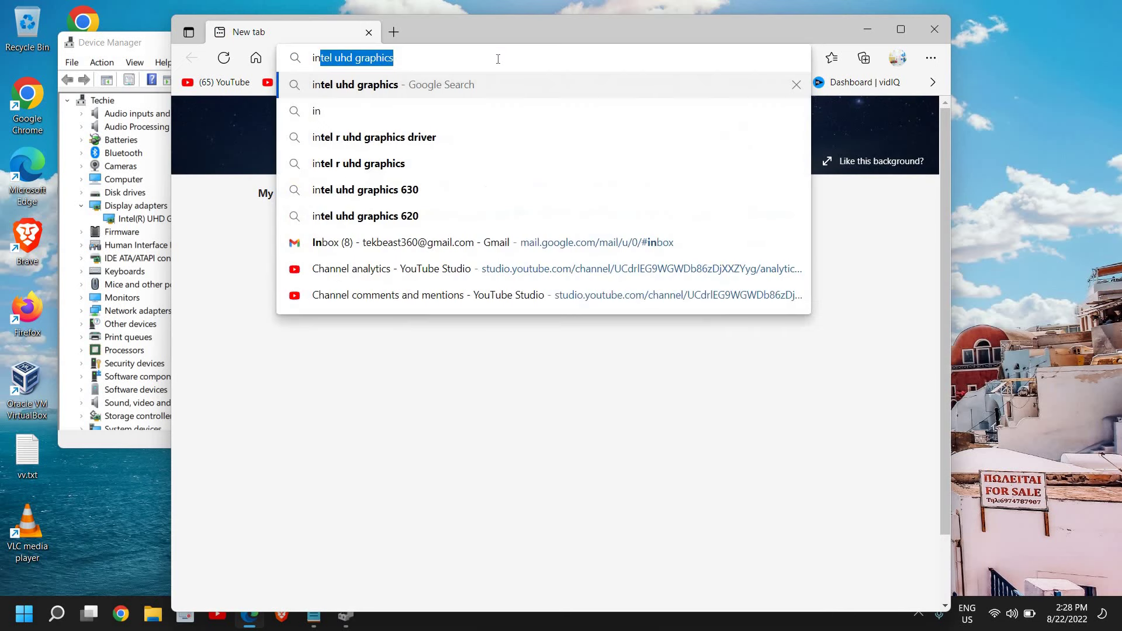
pyautogui.write('auto dete')
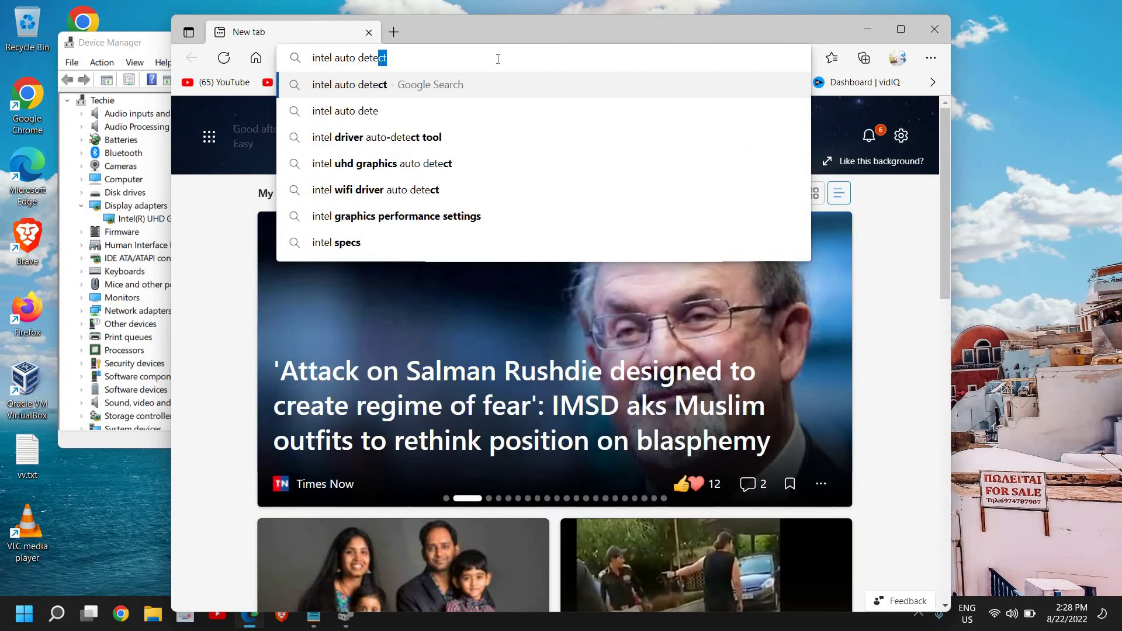
pyautogui.press('Return')
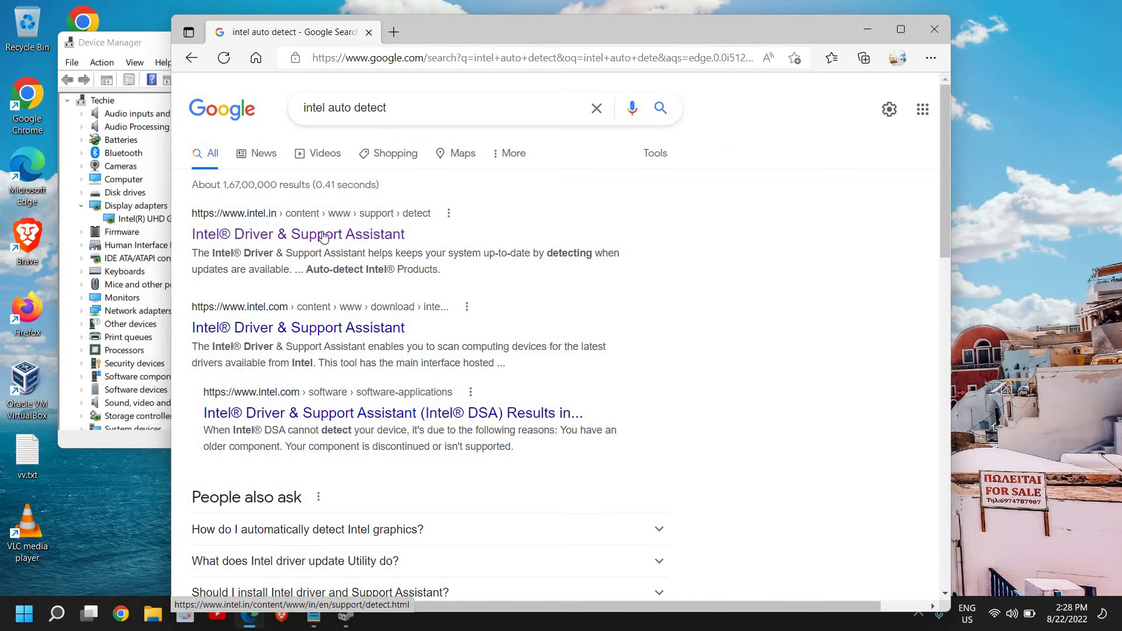
pyautogui.click(354, 235)
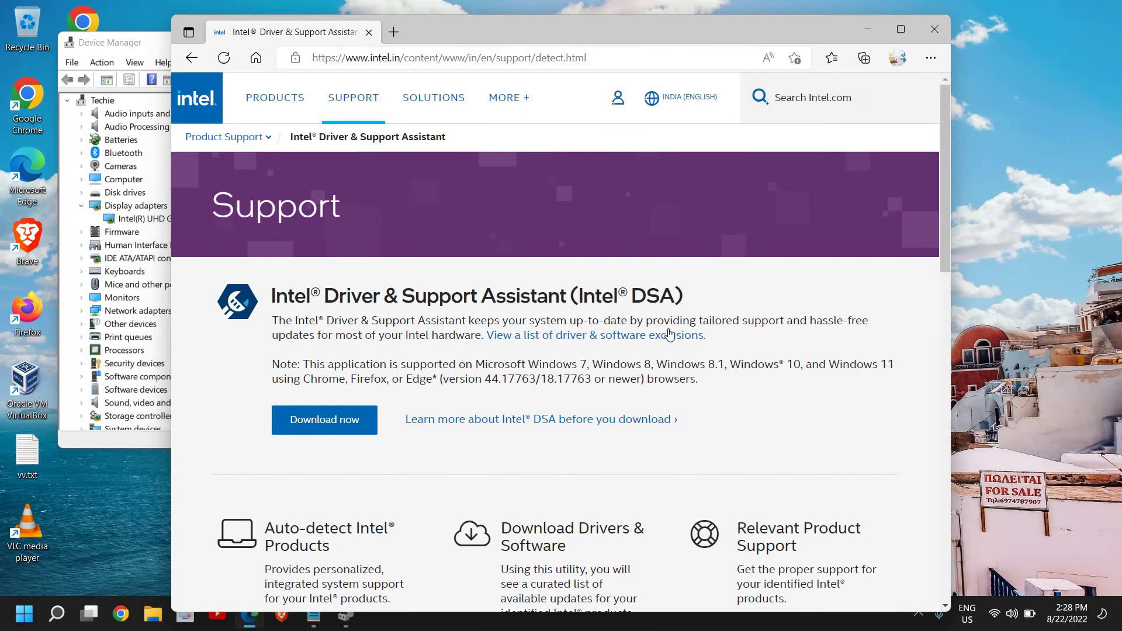
pyautogui.click(934, 29)
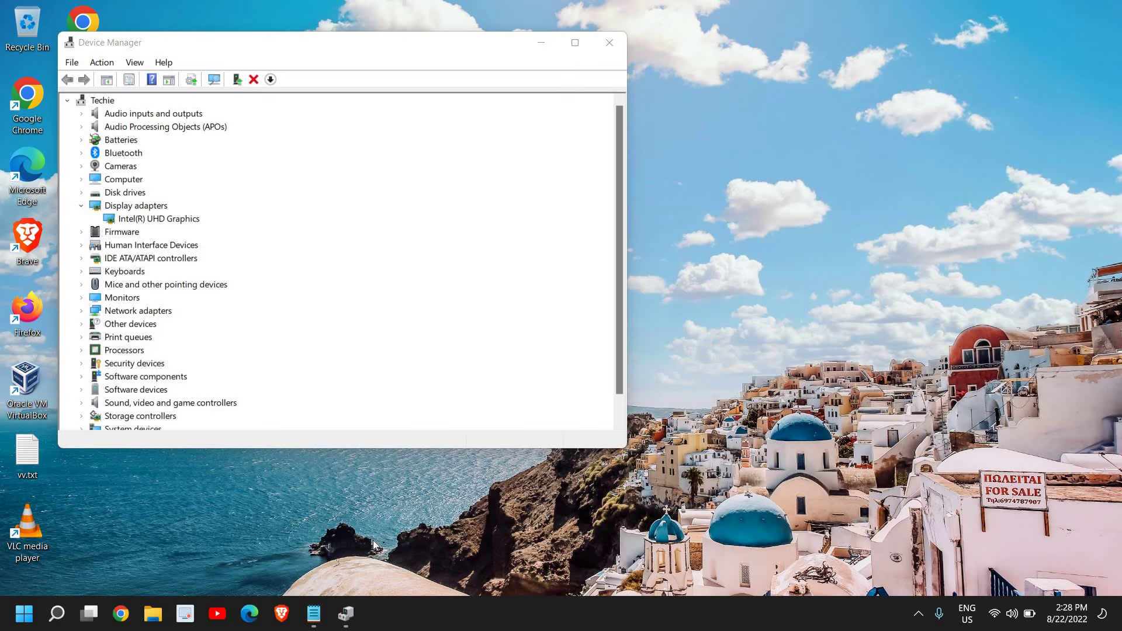
# - Close the Device Manager window to return to the empty desktop
pyautogui.click(610, 42)
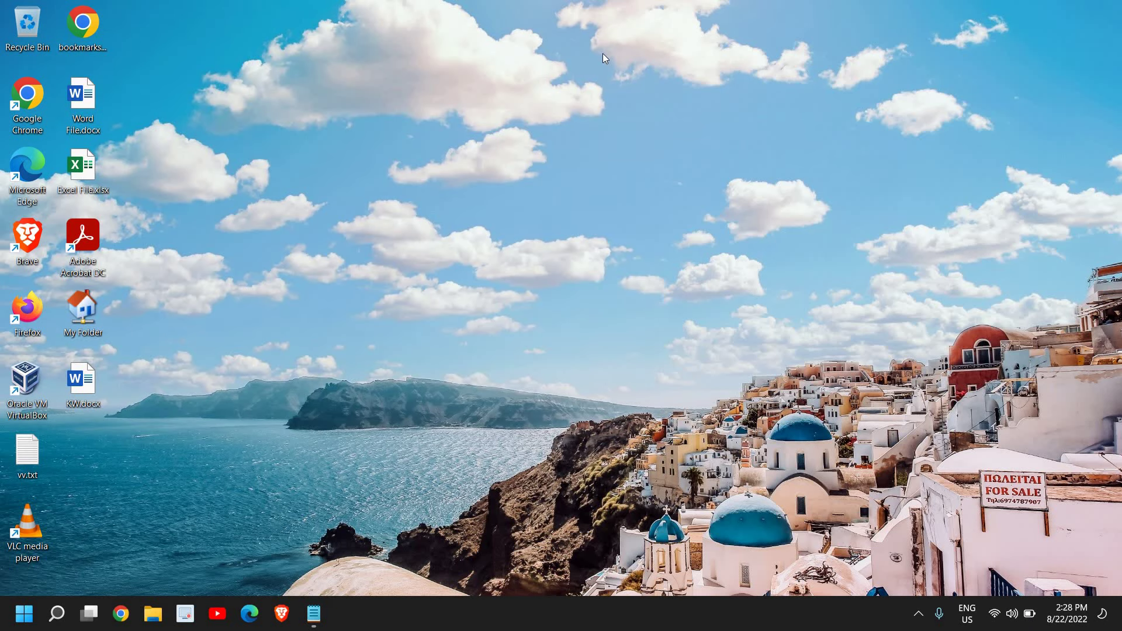